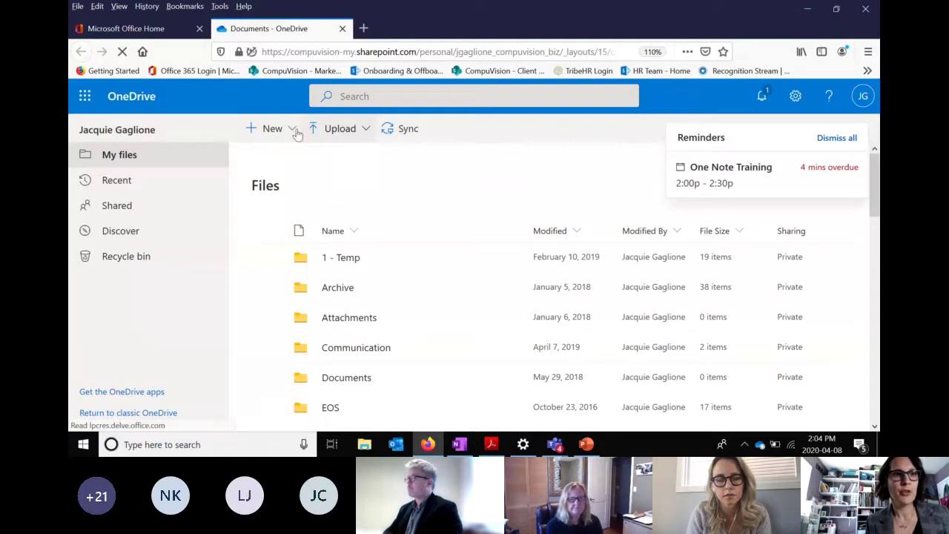
Review the kinds of new items OneDrive can create and look through the file list
{"action": "left_click", "coordinate": [284, 130]}
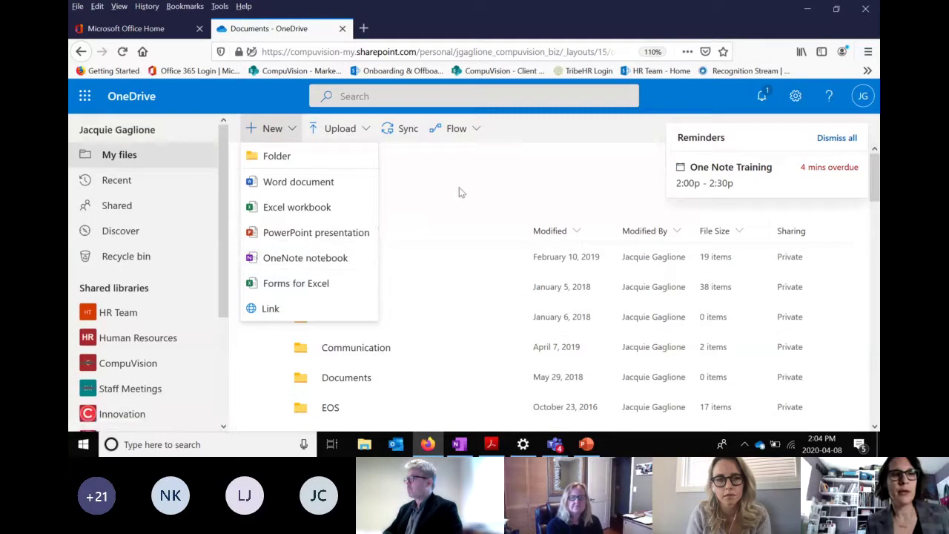
{"action": "left_click", "coordinate": [478, 192]}
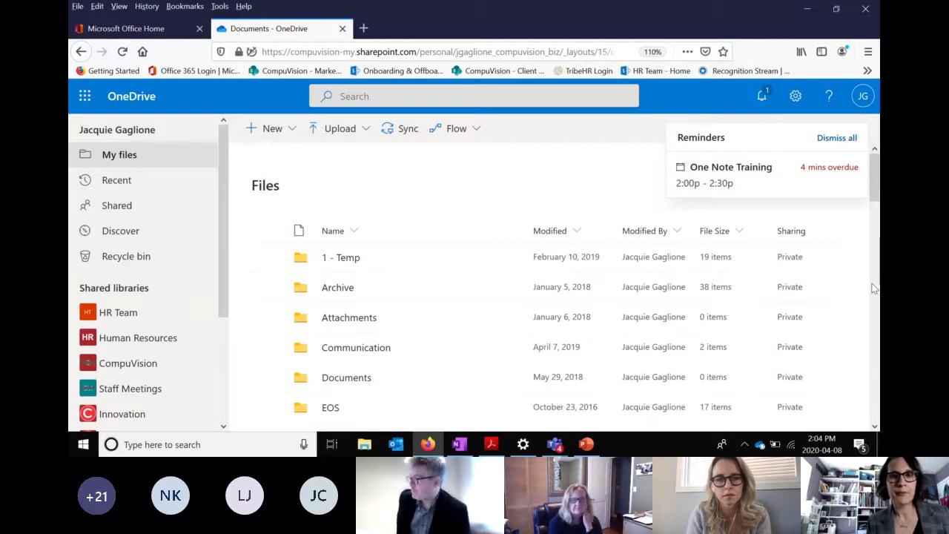
{"action": "left_click_drag", "start_coordinate": [875, 288], "coordinate": [875, 384]}
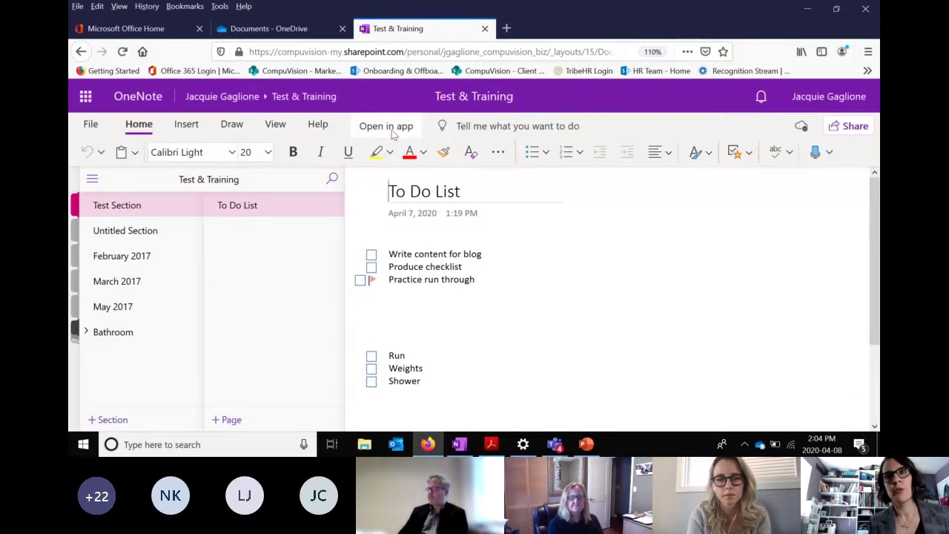
Switch to the OneNote desktop app and review the list of available notebooks
{"action": "mouse_move", "coordinate": [558, 443]}
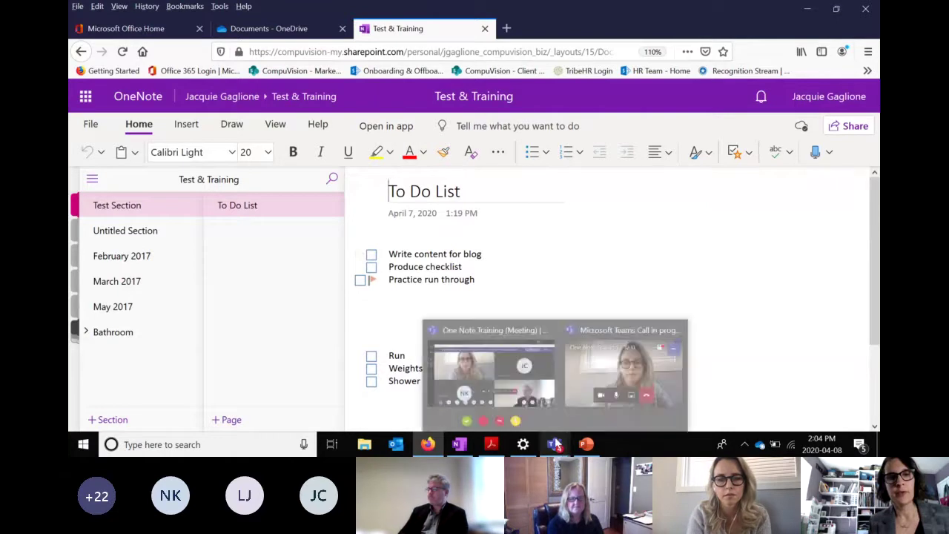
{"action": "left_click", "coordinate": [455, 448]}
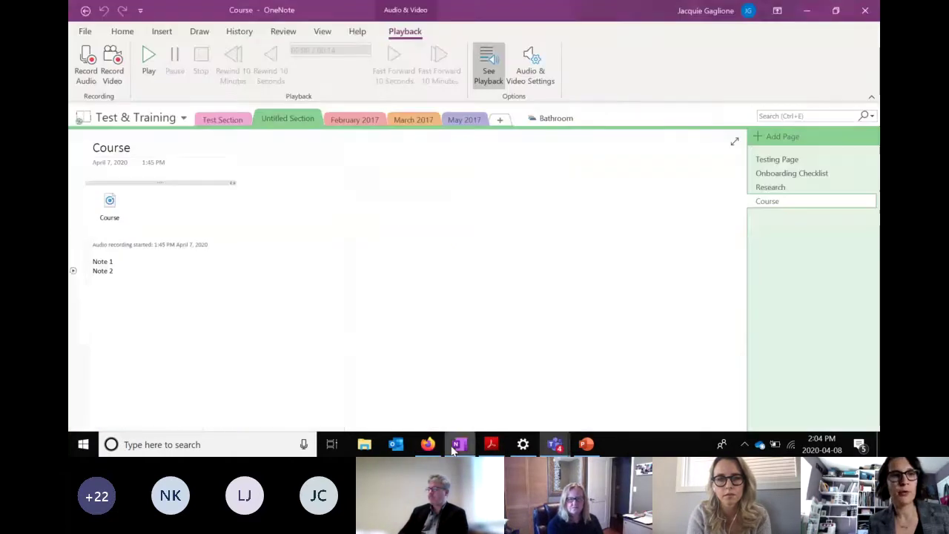
{"action": "left_click", "coordinate": [185, 118]}
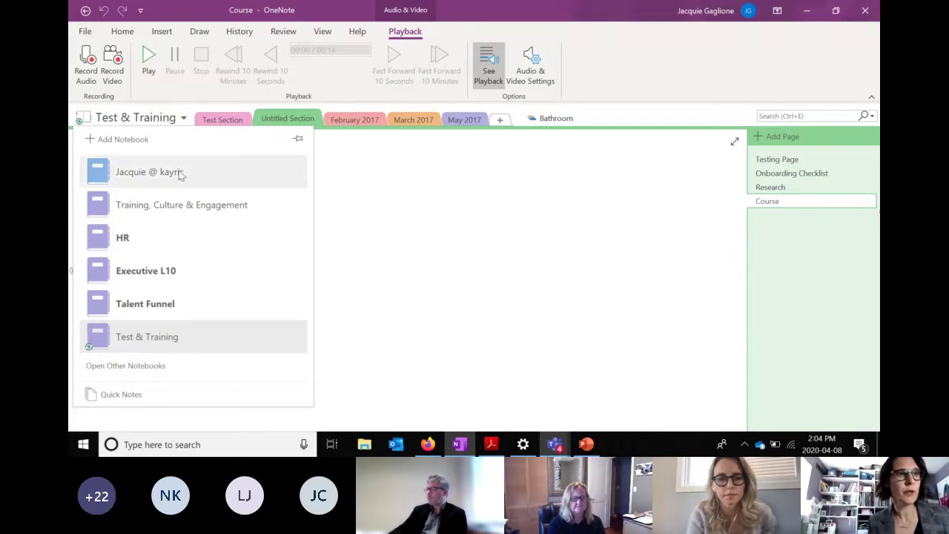
{"action": "left_click", "coordinate": [383, 200]}
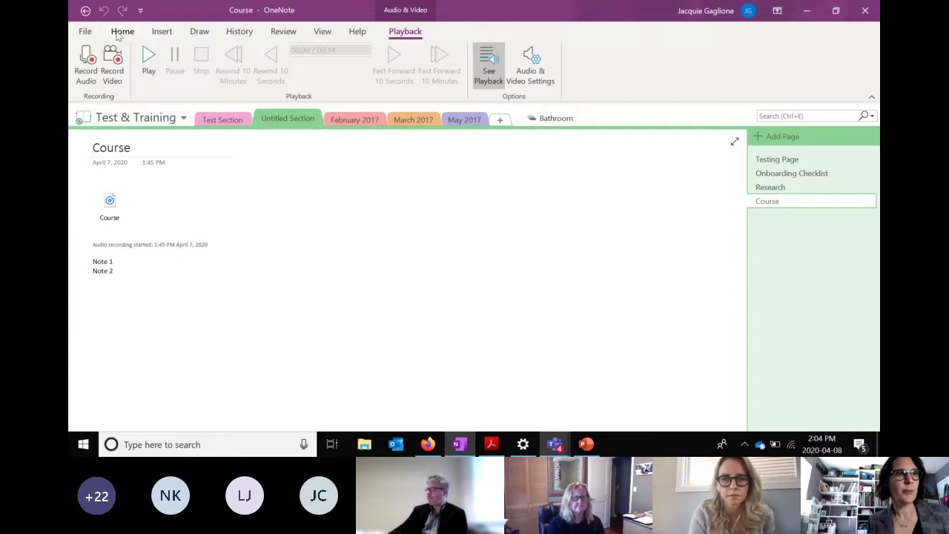
Look through the February 2017, March 2017 and May 2017 sections of the Test & Training notebook
{"action": "left_click", "coordinate": [122, 34]}
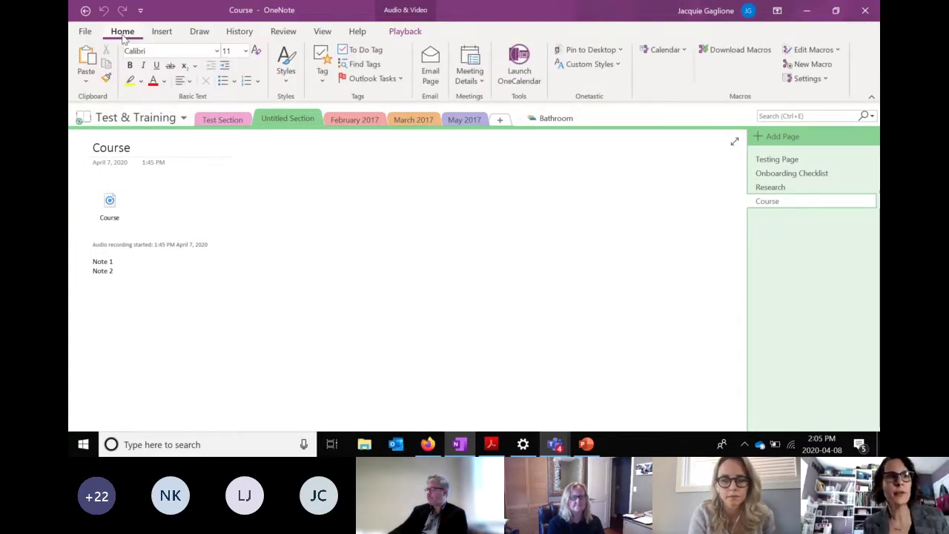
{"action": "left_click", "coordinate": [363, 121]}
{"action": "left_click", "coordinate": [413, 121]}
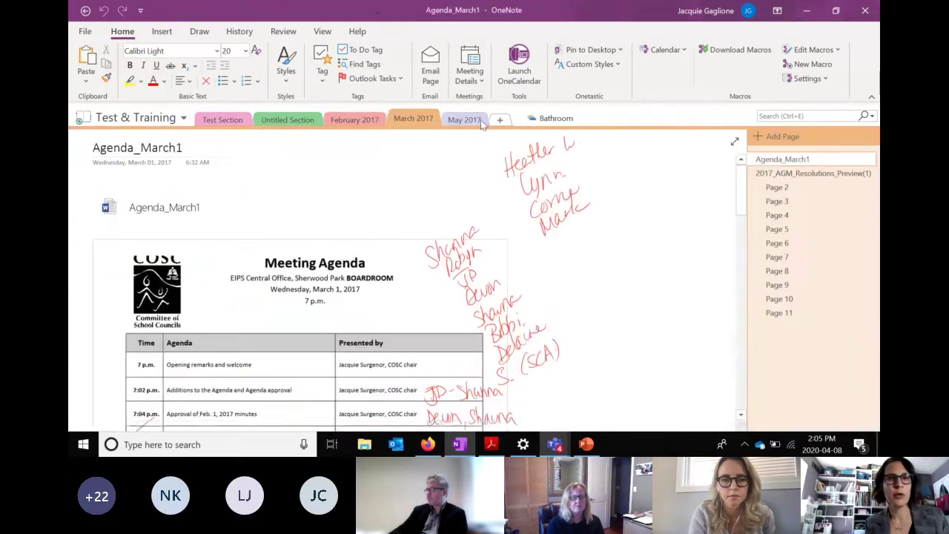
{"action": "left_click", "coordinate": [478, 122]}
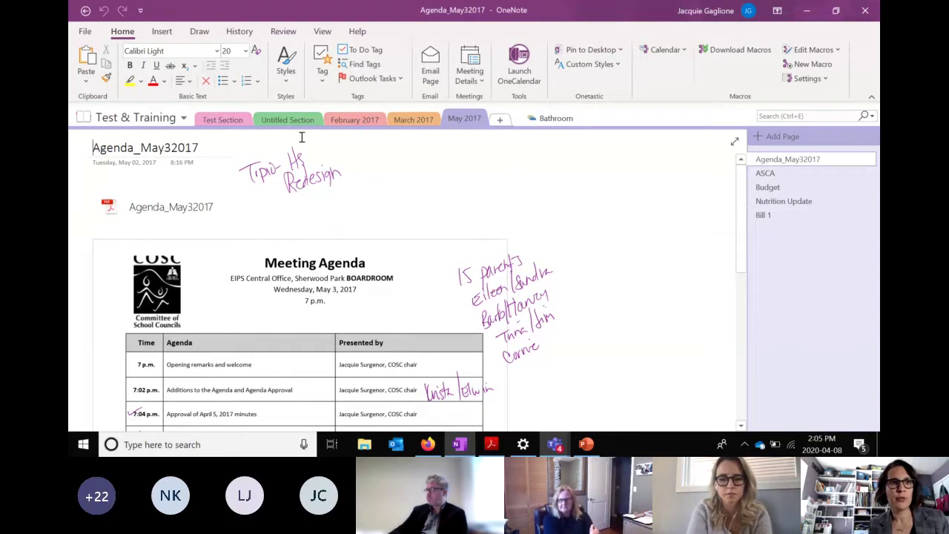
Add a section named Training to the notebook and move it ahead of Test Section
{"action": "left_click", "coordinate": [501, 122]}
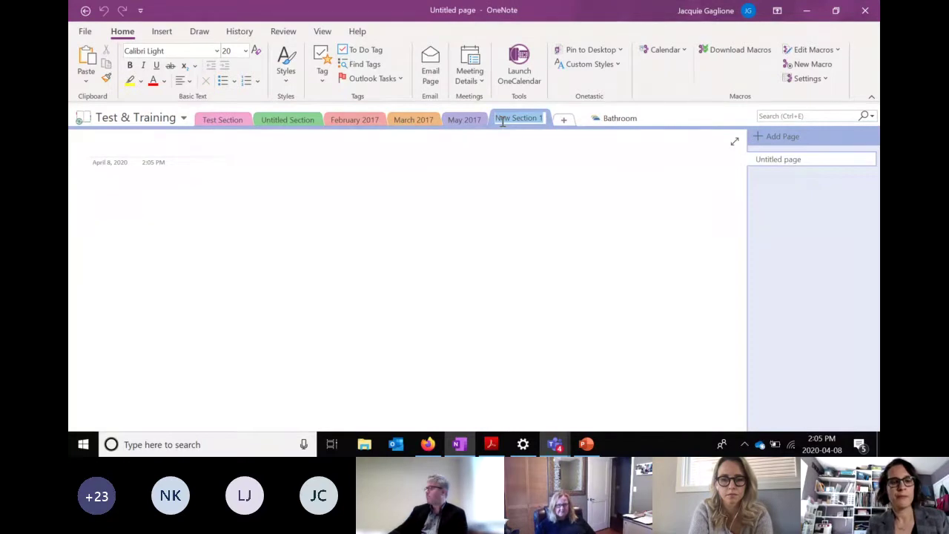
{"action": "type", "text": "Training"}
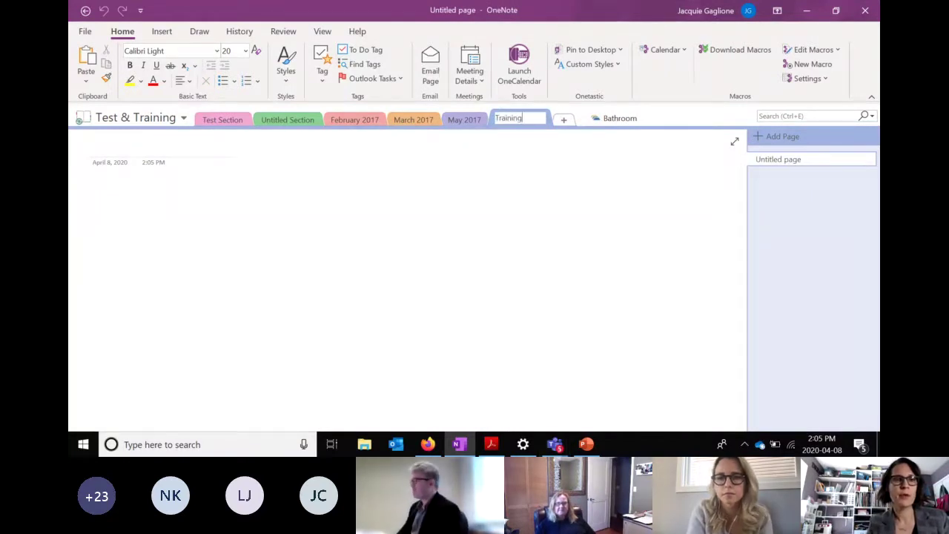
{"action": "key", "text": "Return"}
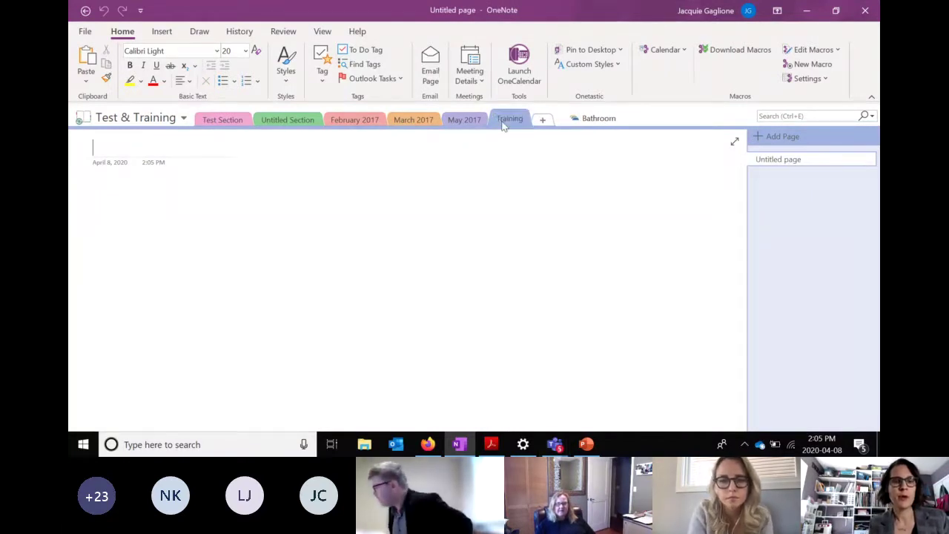
{"action": "right_click", "coordinate": [505, 120]}
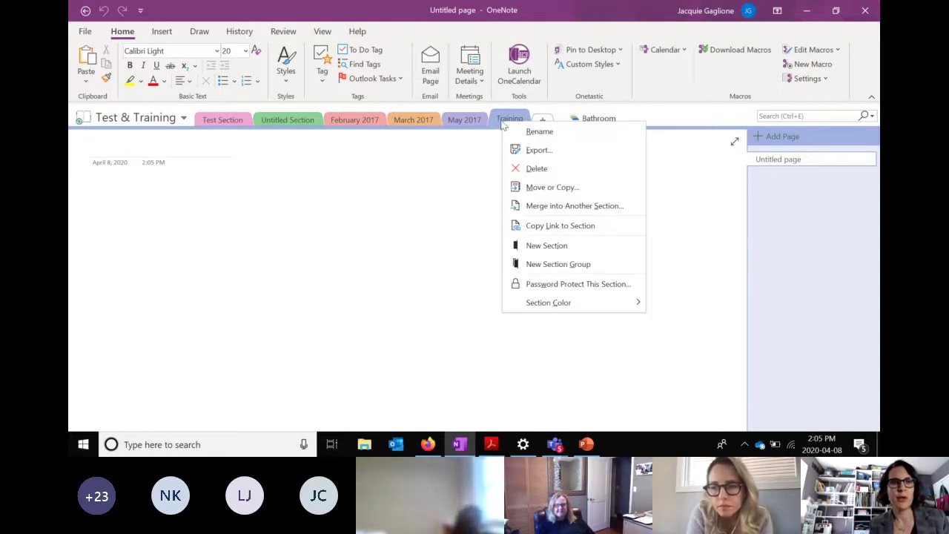
{"action": "left_click", "coordinate": [503, 123]}
{"action": "left_click_drag", "start_coordinate": [272, 103], "coordinate": [205, 119]}
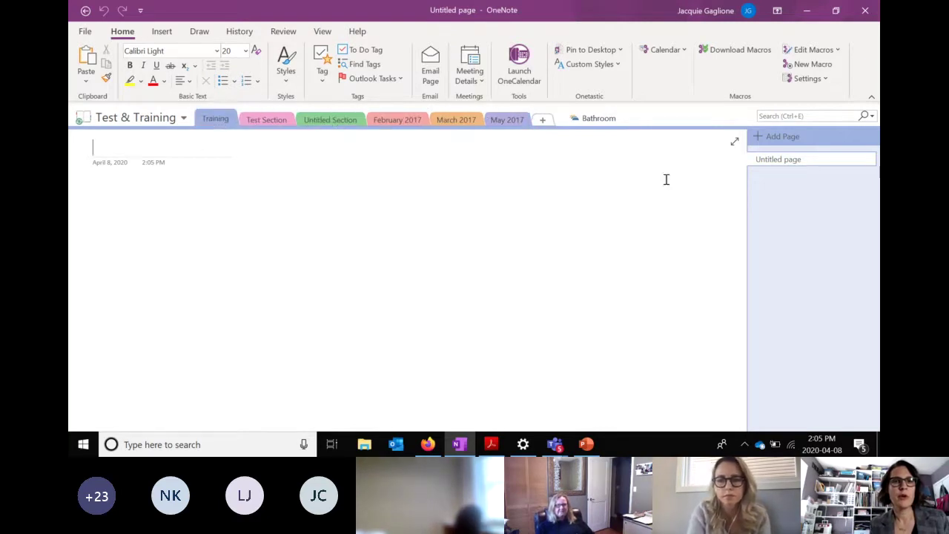
Add a page titled "April 8 Training" to the Training section and move it above the untitled page
{"action": "left_click", "coordinate": [798, 141]}
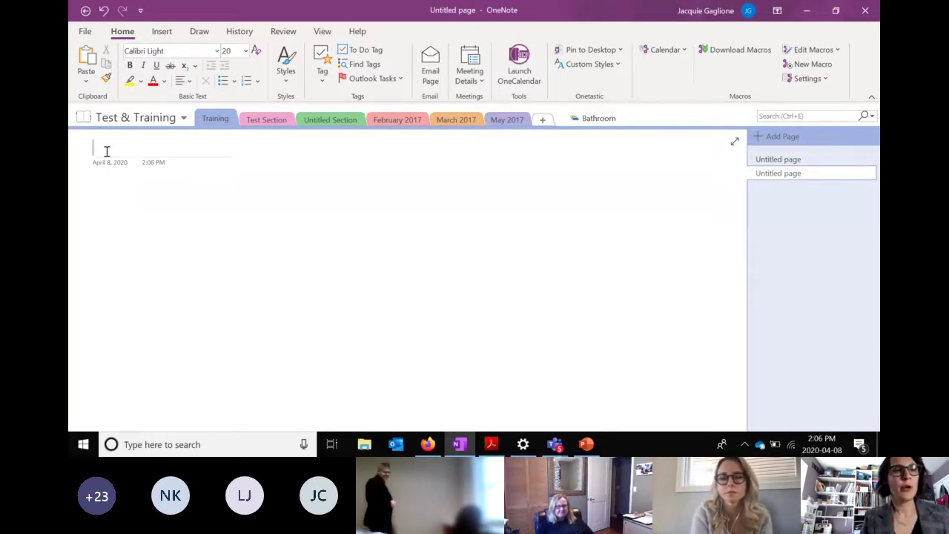
{"action": "type", "text": "April "}
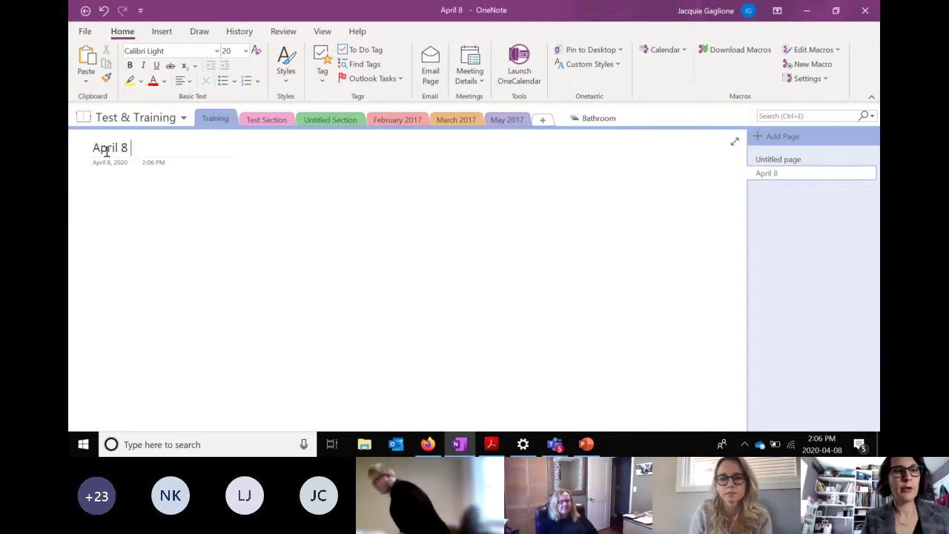
{"action": "type", "text": "8 Training"}
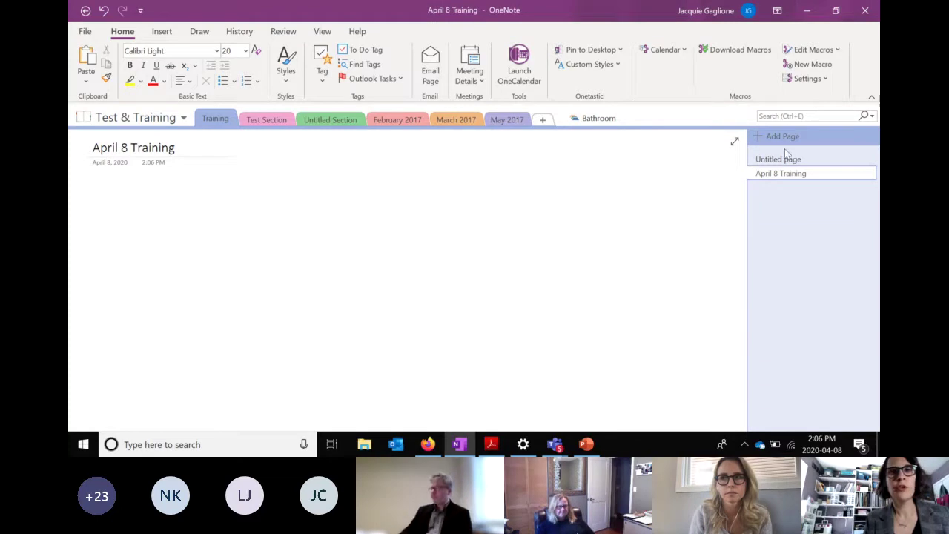
{"action": "left_click", "coordinate": [119, 200]}
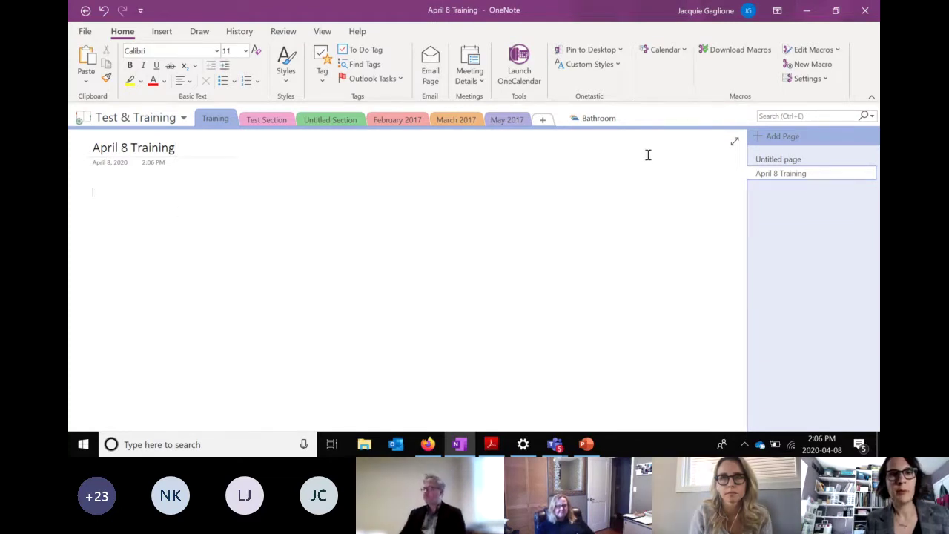
{"action": "left_click", "coordinate": [787, 174]}
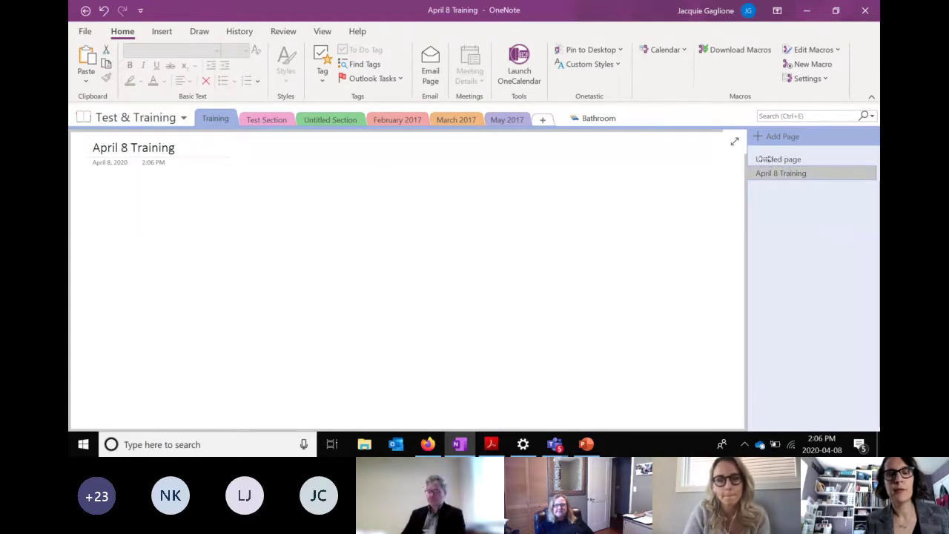
{"action": "left_click_drag", "start_coordinate": [763, 158], "coordinate": [767, 157]}
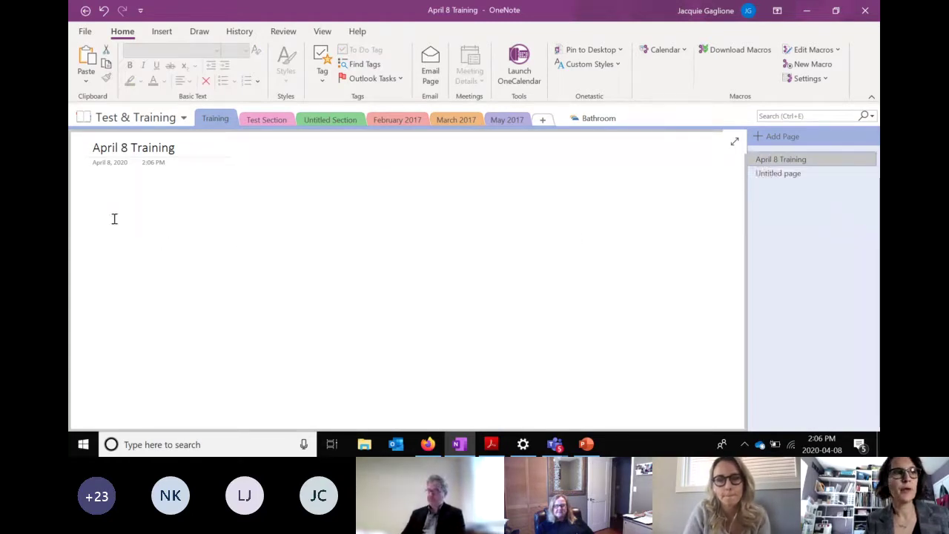
Write the note "Hello. I can type my comments anywhere." below the page title and move it to the page's upper-right area
{"action": "left_click", "coordinate": [90, 183]}
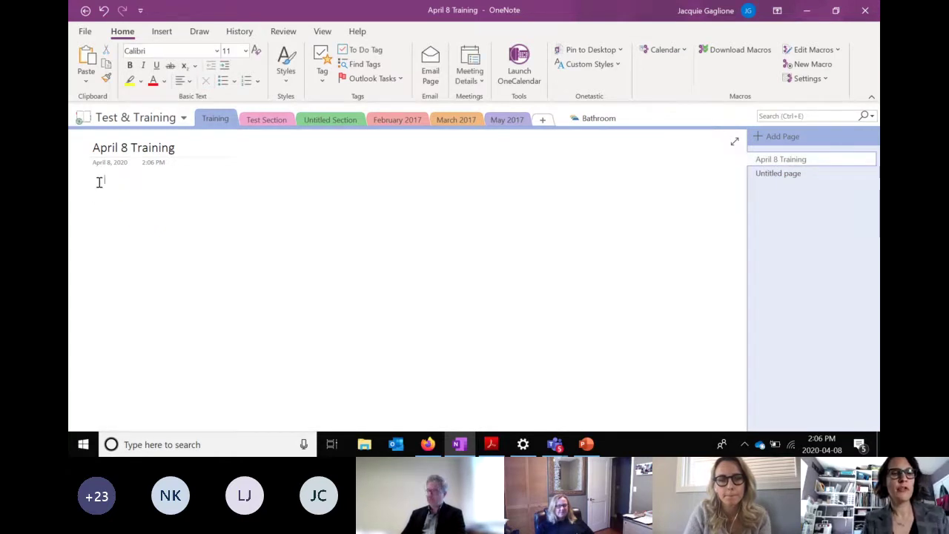
{"action": "type", "text": "Hello"}
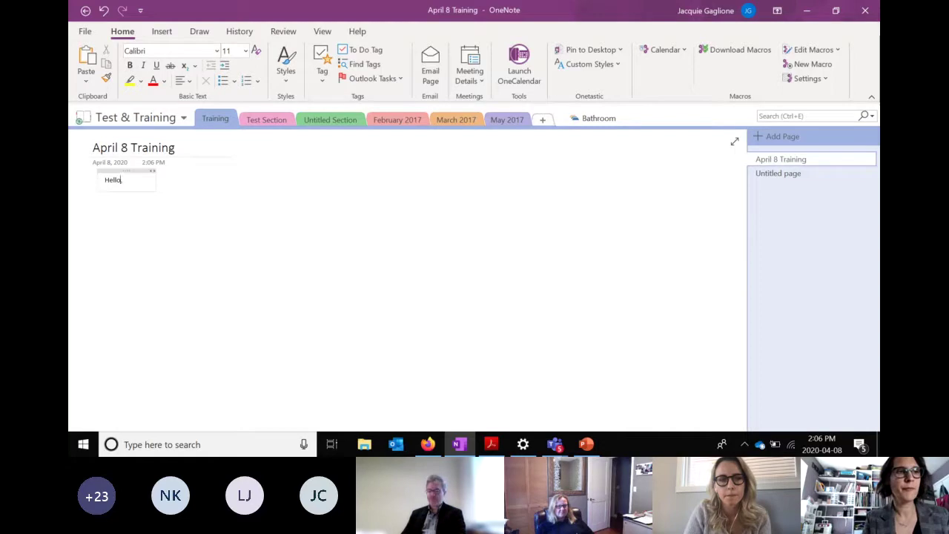
{"action": "type", "text": ", I can type my comme"}
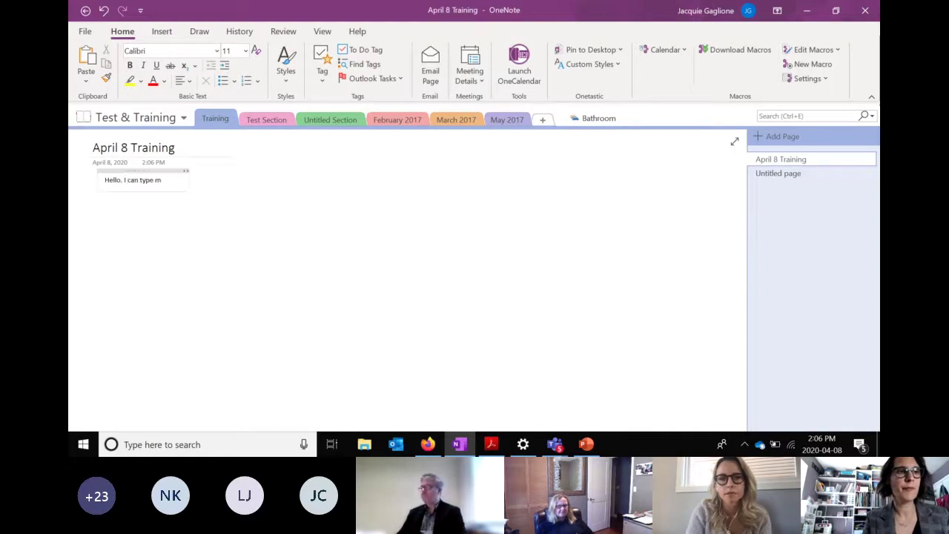
{"action": "type", "text": "nts anywhere."}
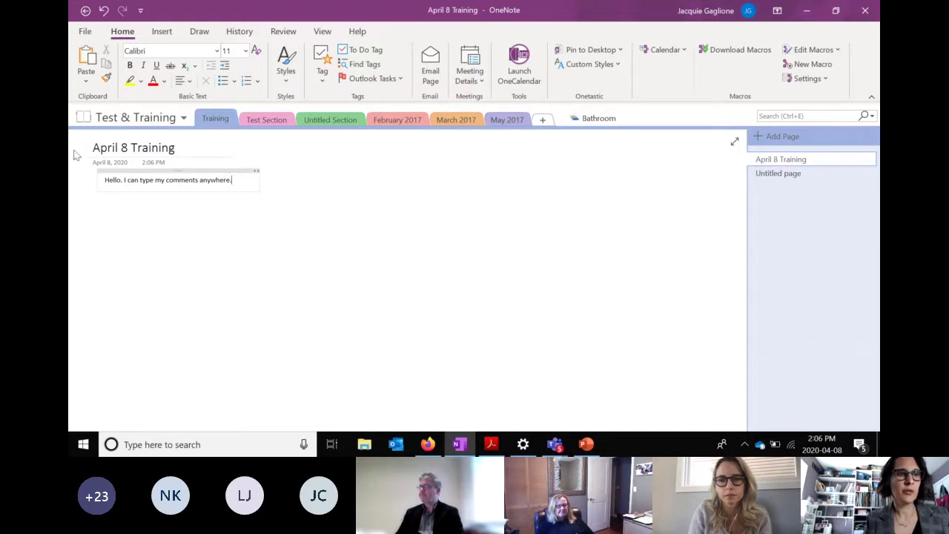
{"action": "left_click_drag", "start_coordinate": [176, 170], "coordinate": [651, 157]}
Add the note "Hi. I can create text here too." lower on the page and format it in bold red 22 pt Arial Black
{"action": "left_click", "coordinate": [131, 314]}
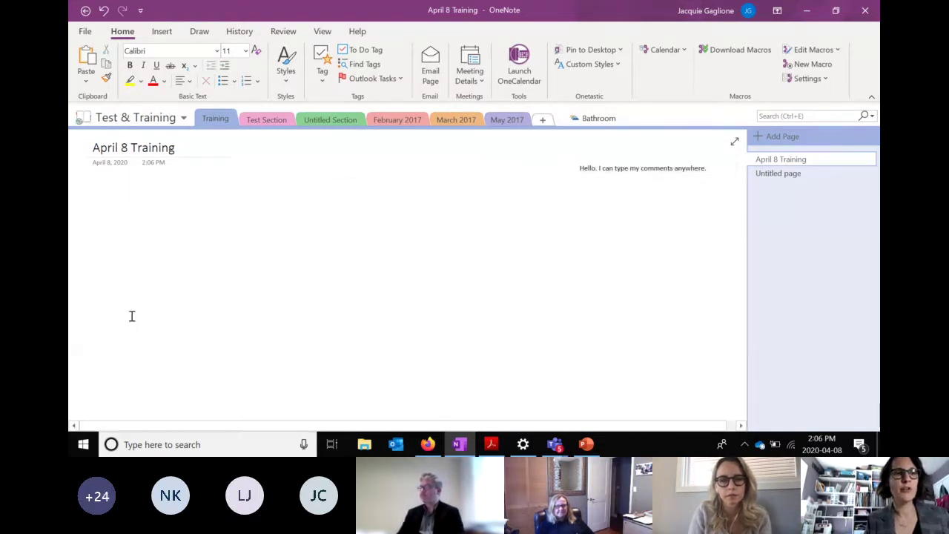
{"action": "type", "text": "Hi. I can create text yeere too."}
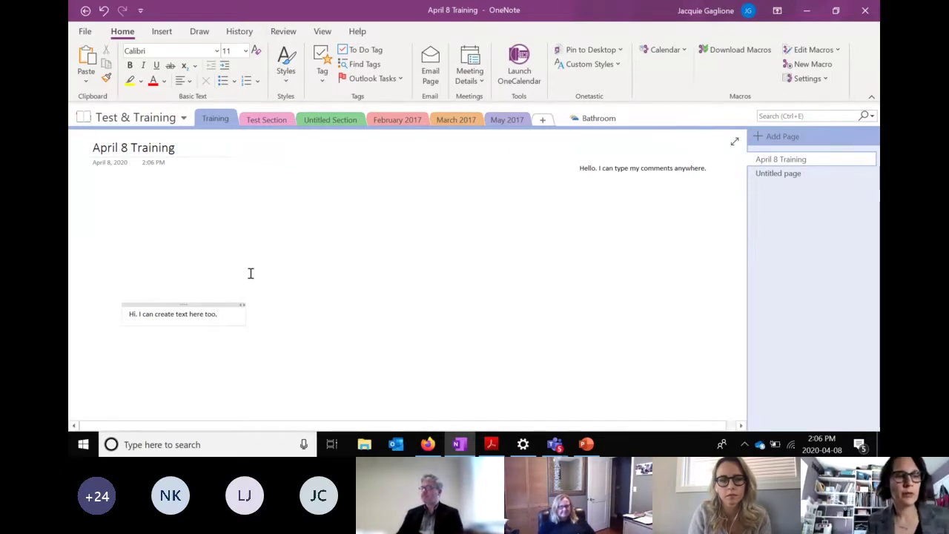
{"action": "left_click_drag", "start_coordinate": [226, 314], "coordinate": [112, 316]}
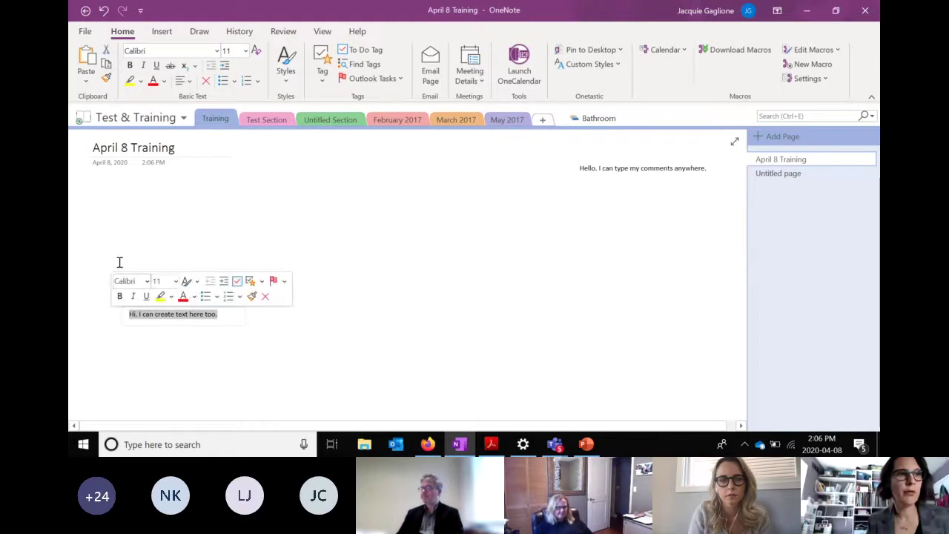
{"action": "left_click", "coordinate": [130, 66]}
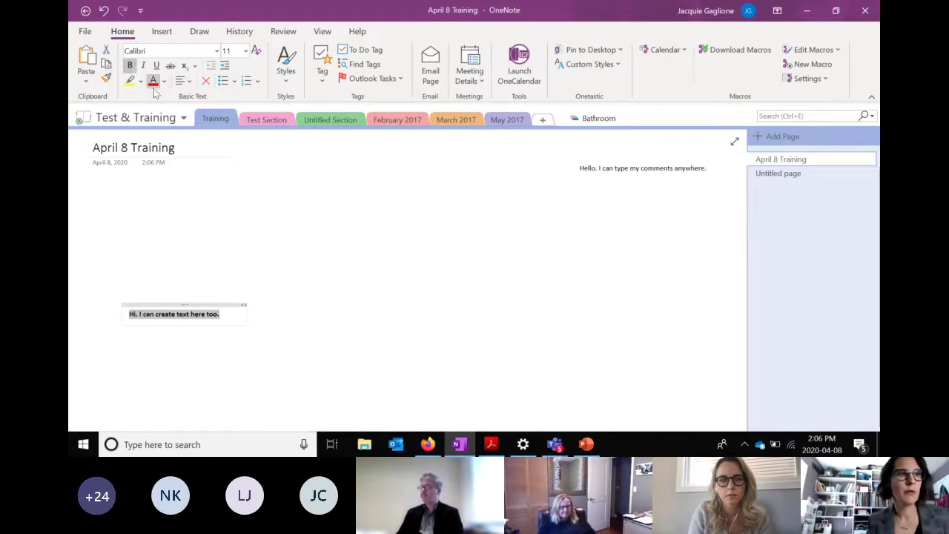
{"action": "left_click", "coordinate": [152, 82]}
{"action": "left_click", "coordinate": [246, 51]}
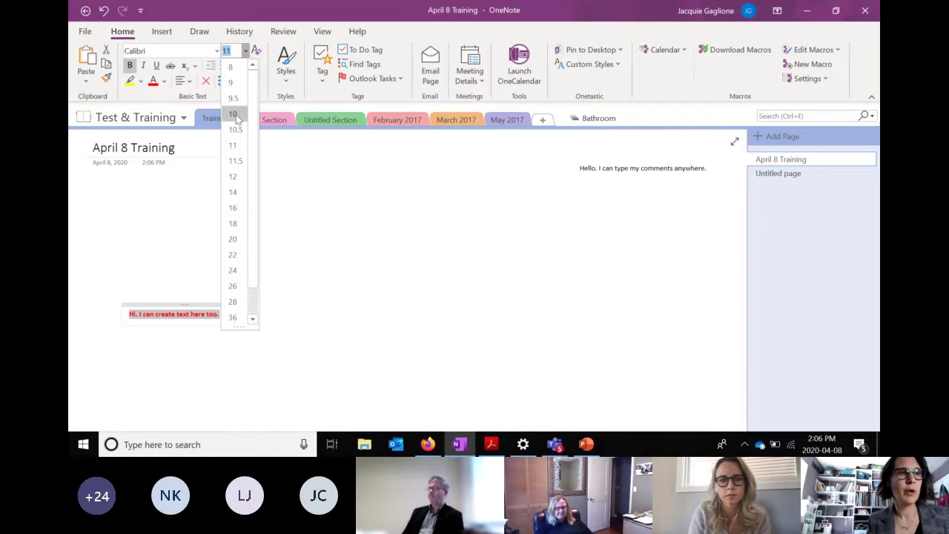
{"action": "left_click", "coordinate": [248, 259]}
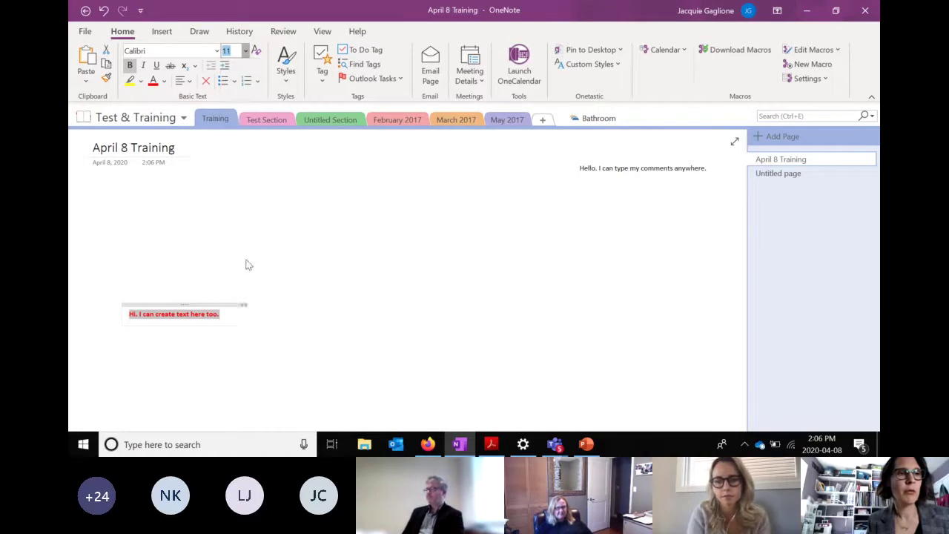
{"action": "left_click", "coordinate": [217, 50]}
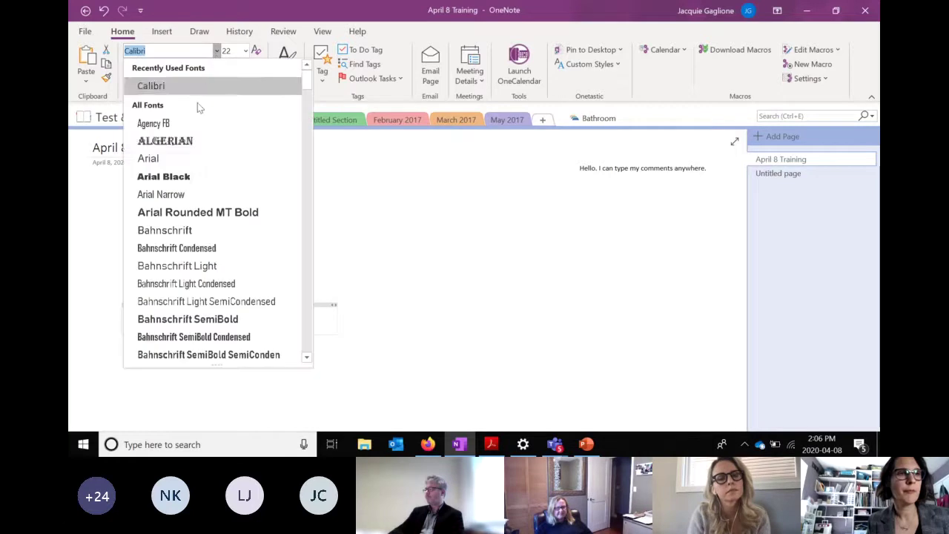
{"action": "left_click", "coordinate": [189, 179]}
{"action": "left_click", "coordinate": [408, 284]}
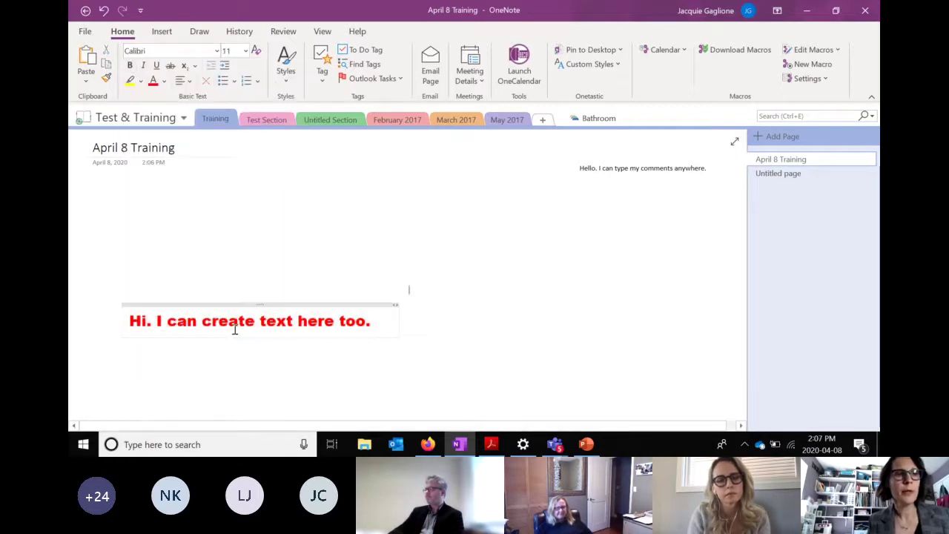
Move the large red note up to just below the "Hello" note on the page's right side
{"action": "left_click_drag", "start_coordinate": [262, 305], "coordinate": [531, 207]}
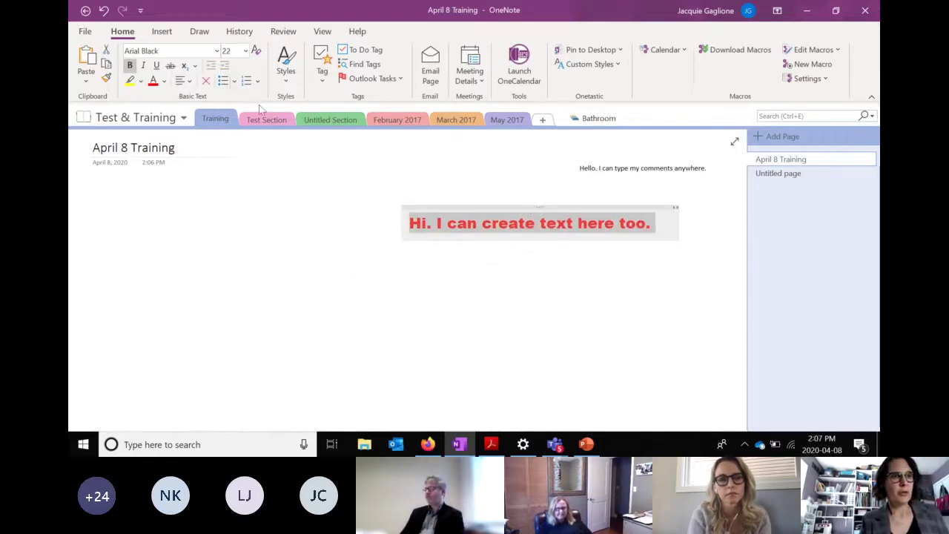
{"action": "left_click", "coordinate": [114, 219]}
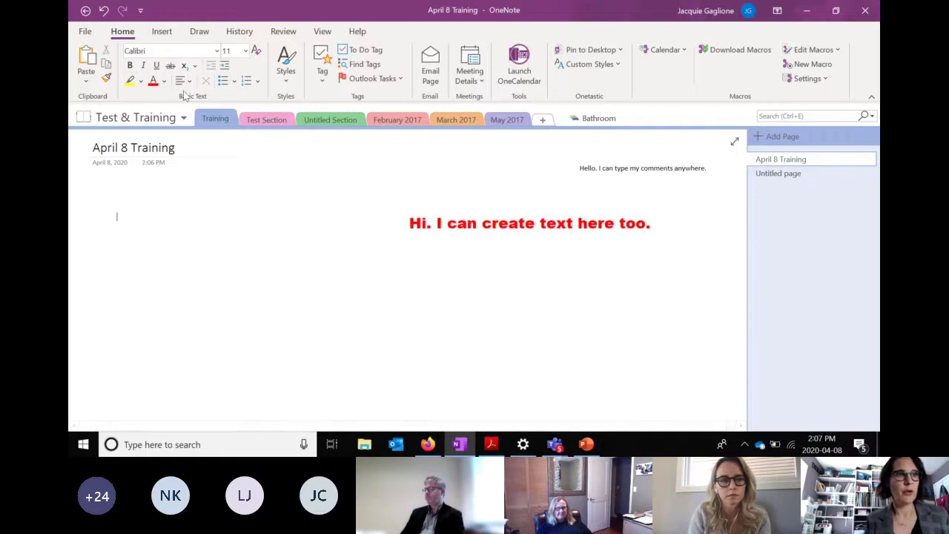
Create a bulleted list on the page's left side with the items "Write my blog post", "Edit a blog post" and "Prep for training"
{"action": "left_click", "coordinate": [224, 83]}
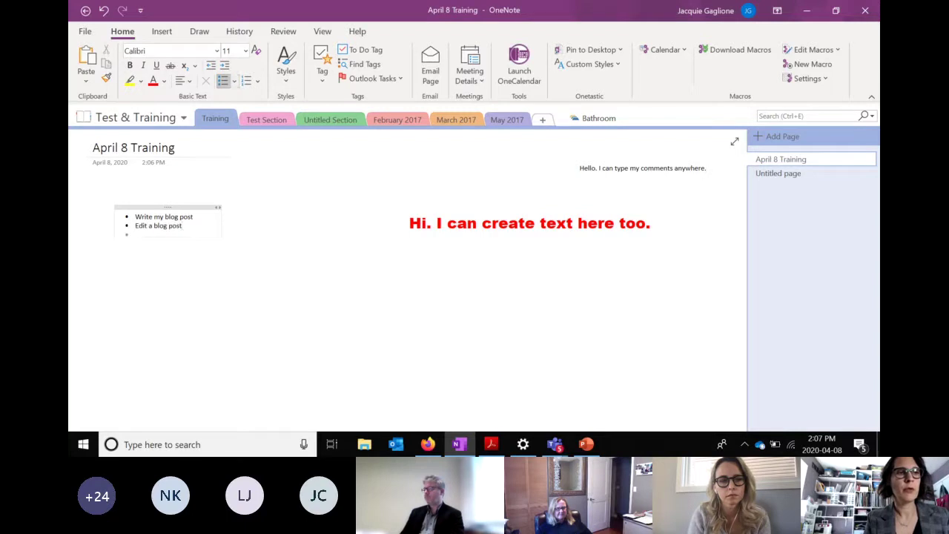
{"action": "type", "text": "training"}
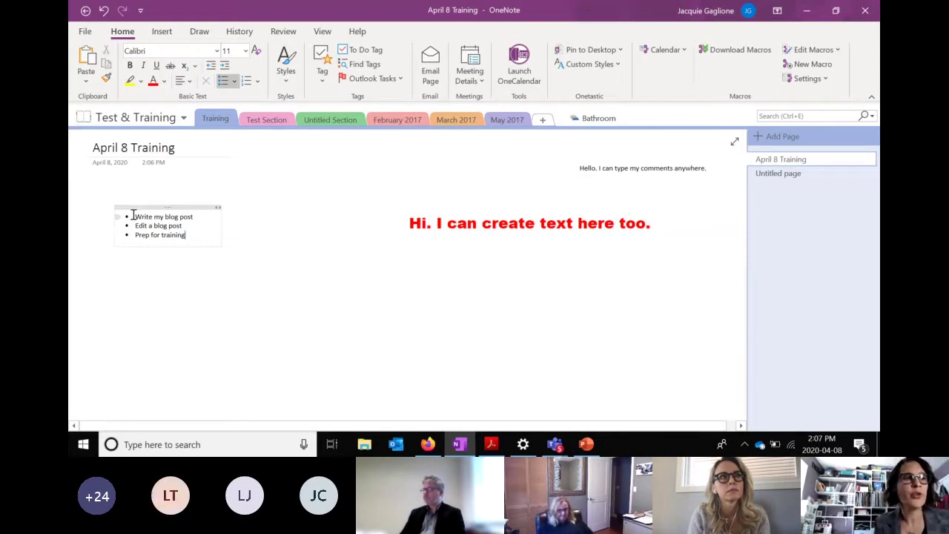
Tag all three list items as To Do and remove their bullets
{"action": "left_click_drag", "start_coordinate": [133, 215], "coordinate": [190, 240]}
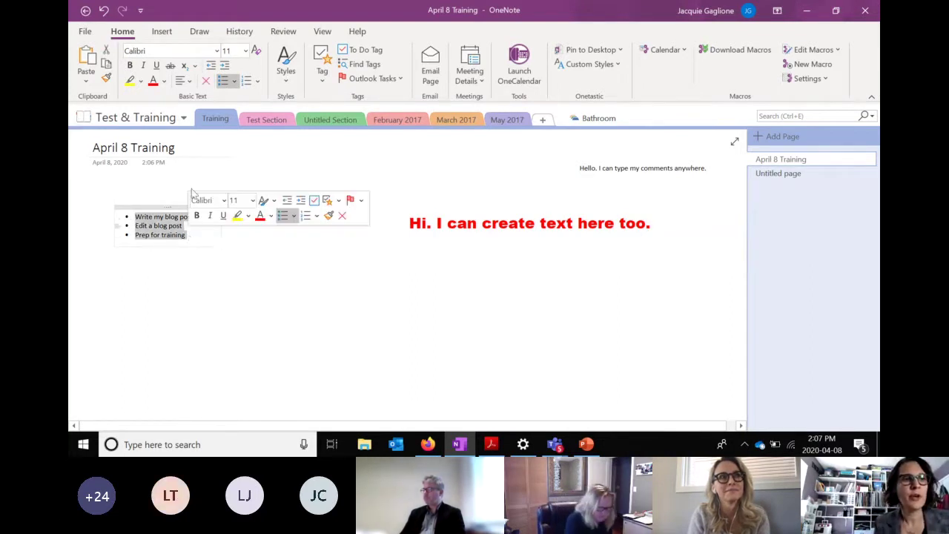
{"action": "left_click", "coordinate": [360, 51]}
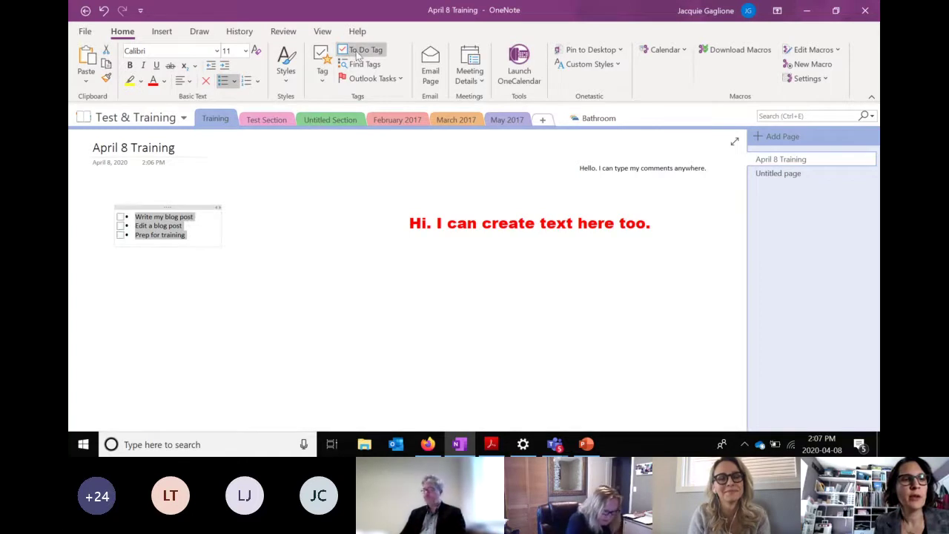
{"action": "left_click", "coordinate": [223, 81]}
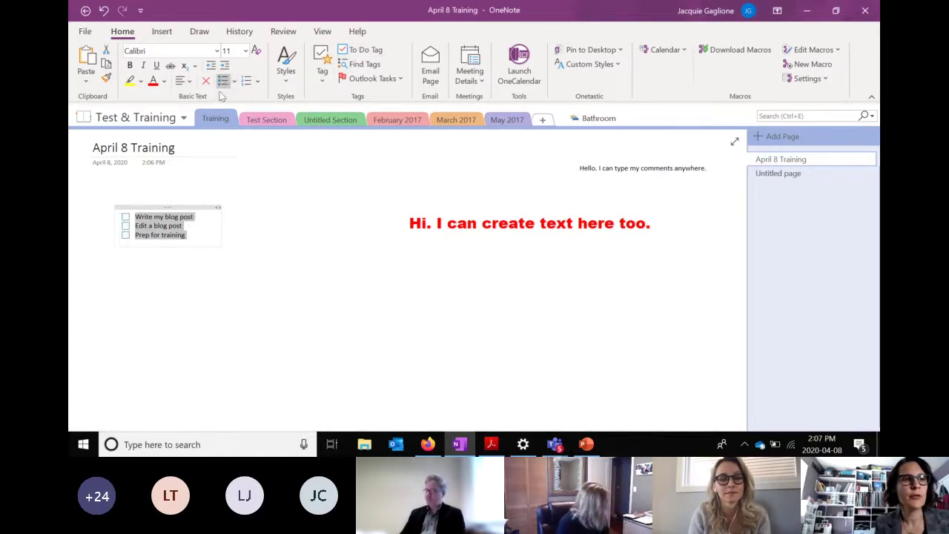
{"action": "left_click", "coordinate": [210, 238]}
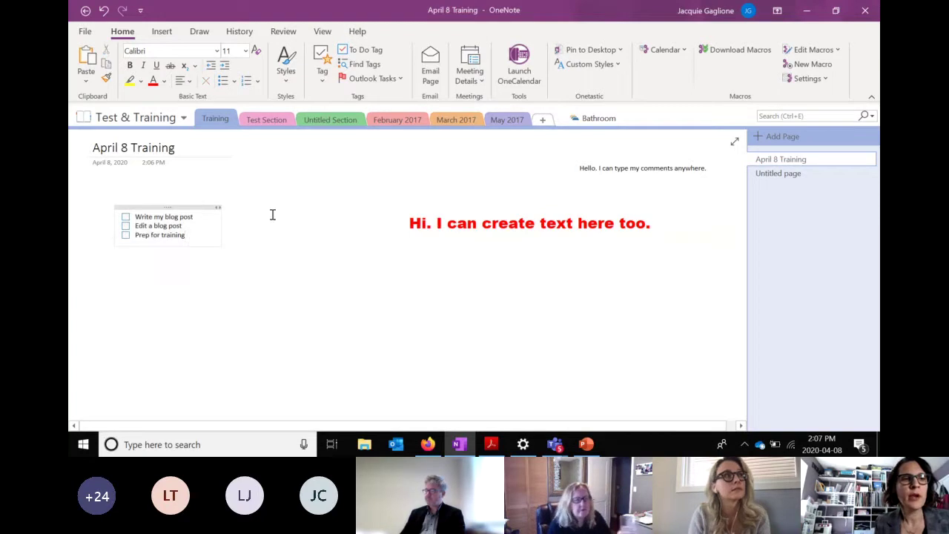
Check off the "Prep for training" to-do item and uncheck it again
{"action": "left_click", "coordinate": [322, 75]}
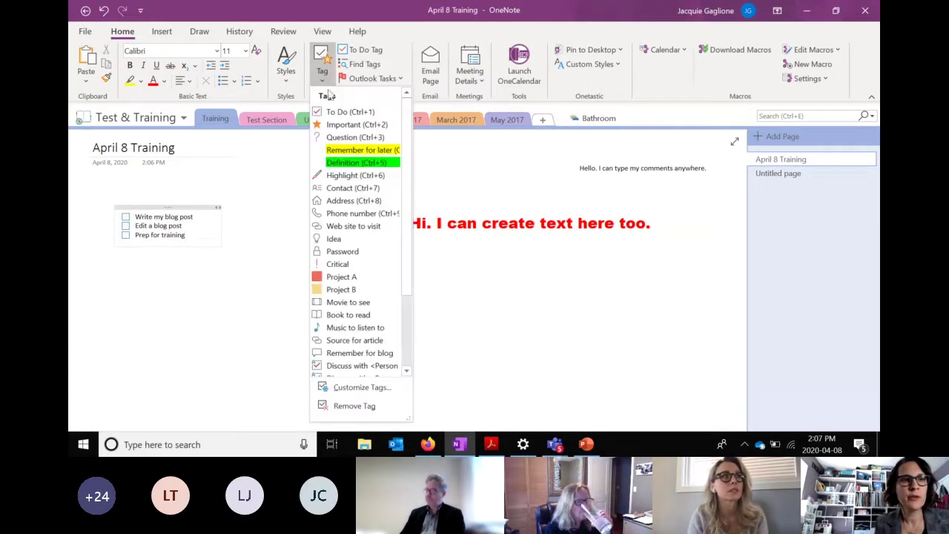
{"action": "left_click", "coordinate": [348, 112]}
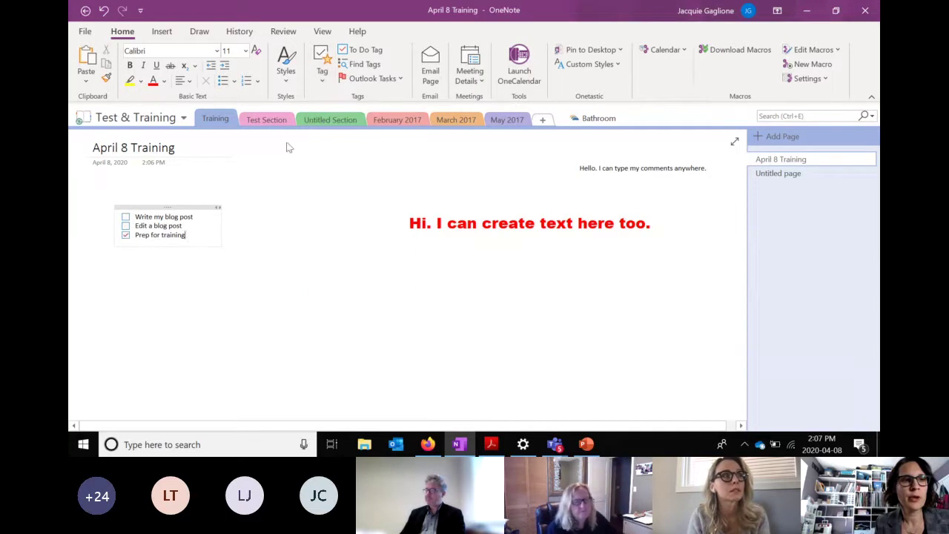
{"action": "left_click", "coordinate": [126, 235]}
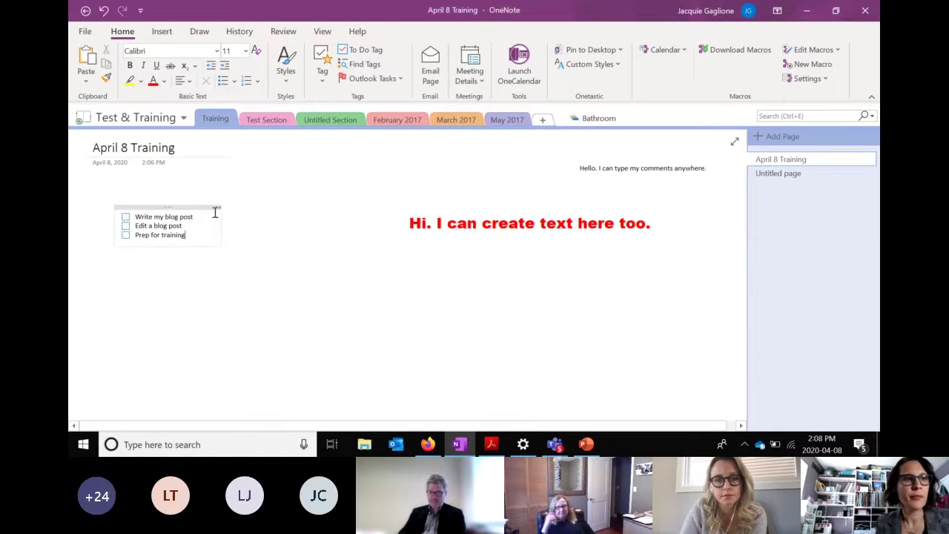
Apply the Remember for later tag to the "Edit a blog post" item
{"action": "left_click_drag", "start_coordinate": [183, 225], "coordinate": [133, 224]}
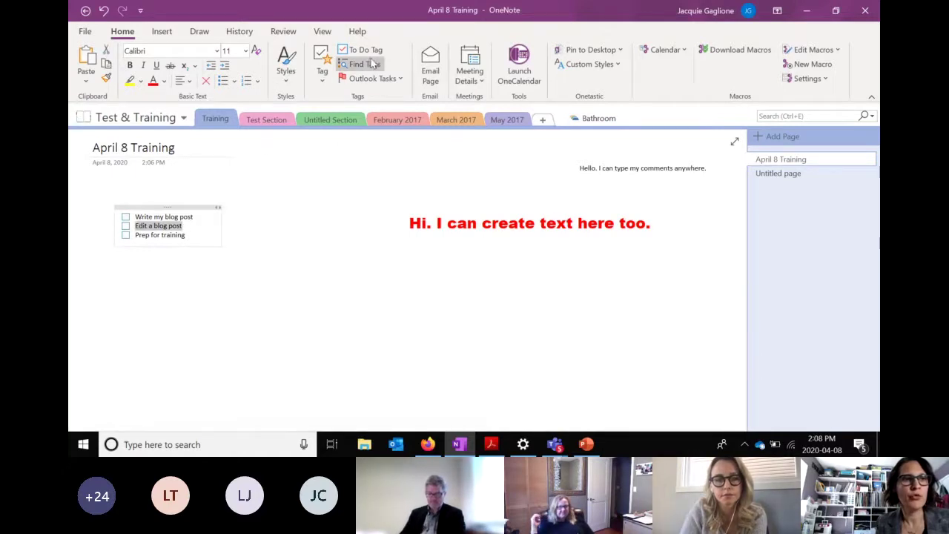
{"action": "left_click", "coordinate": [323, 80]}
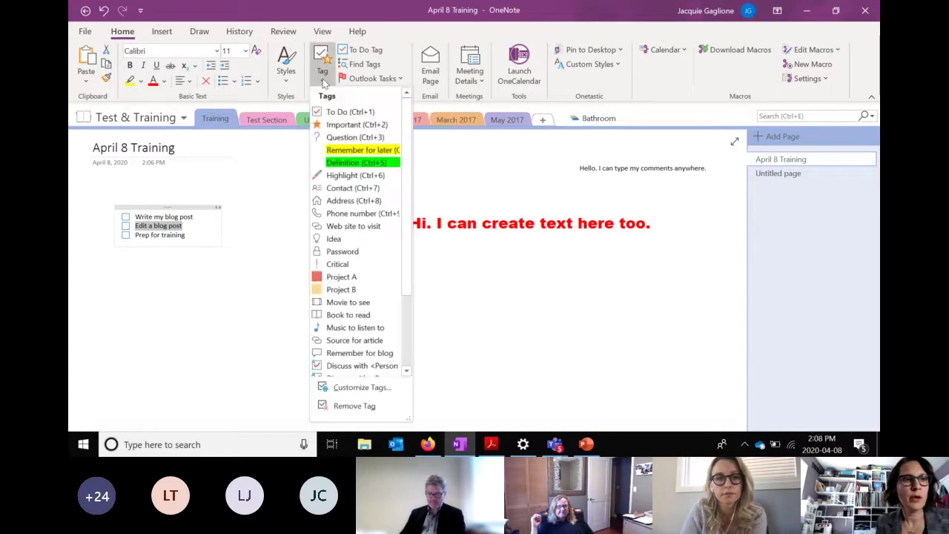
{"action": "left_click", "coordinate": [335, 152]}
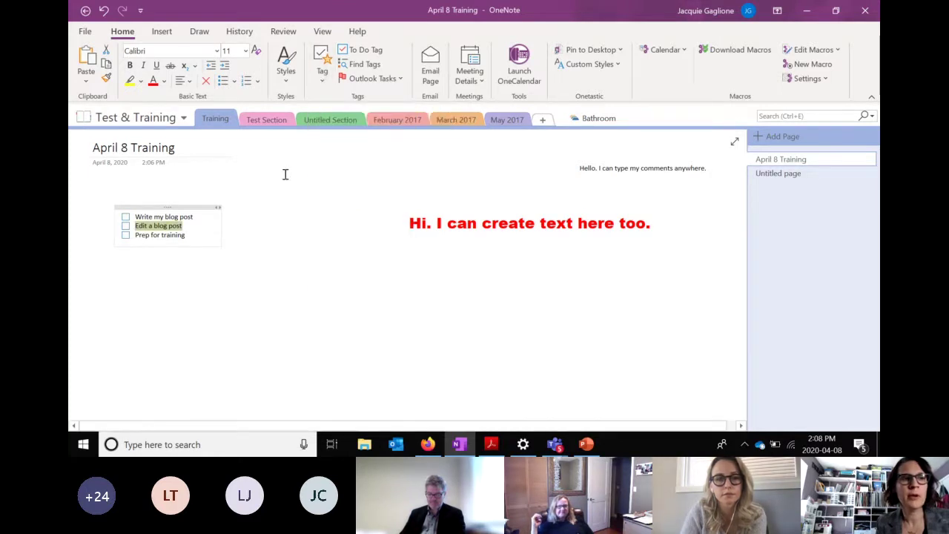
{"action": "left_click", "coordinate": [184, 236]}
Find the tags used in this notebook, look through the tags summary and close it
{"action": "left_click", "coordinate": [365, 64]}
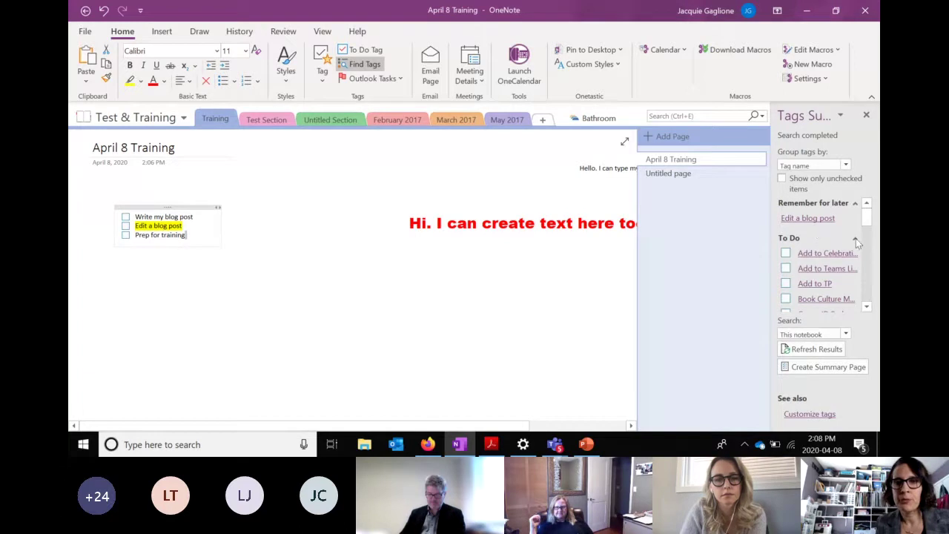
{"action": "left_click_drag", "start_coordinate": [868, 224], "coordinate": [867, 305]}
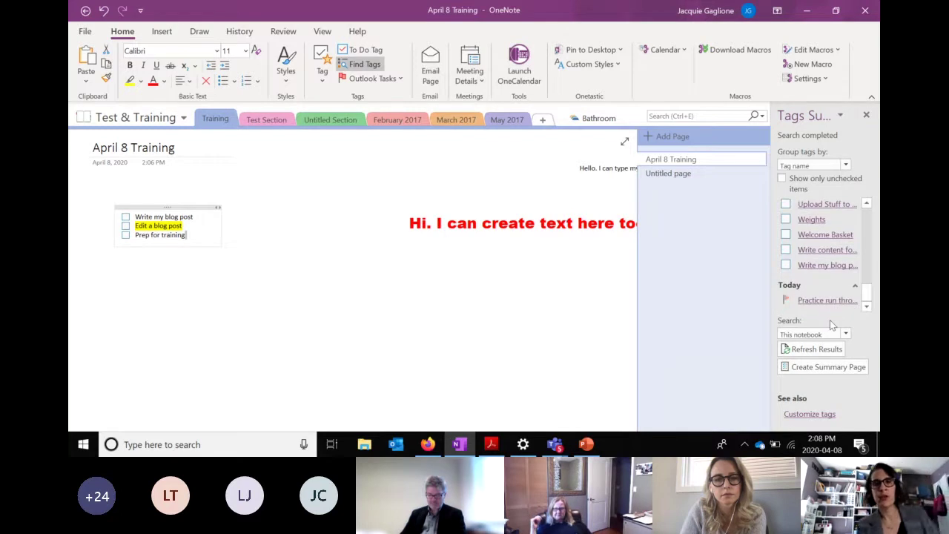
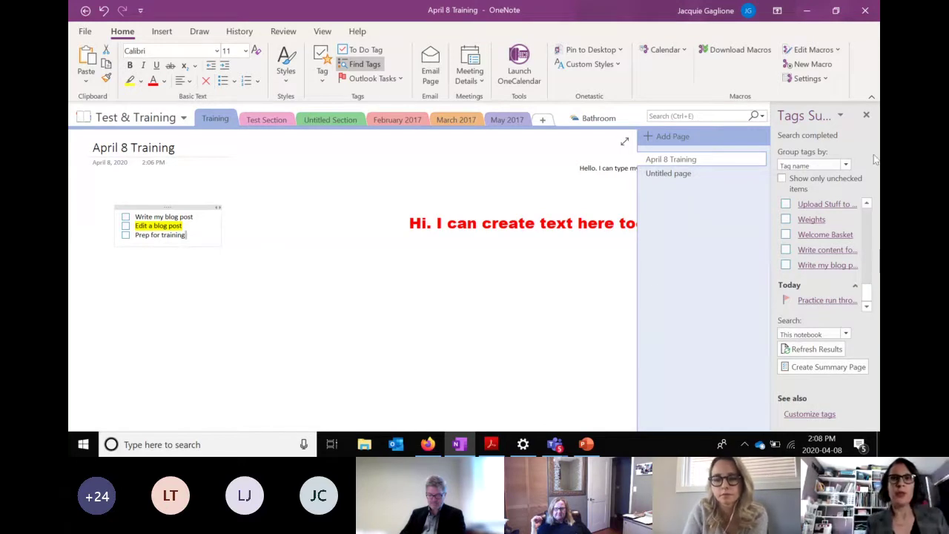
{"action": "left_click", "coordinate": [866, 115]}
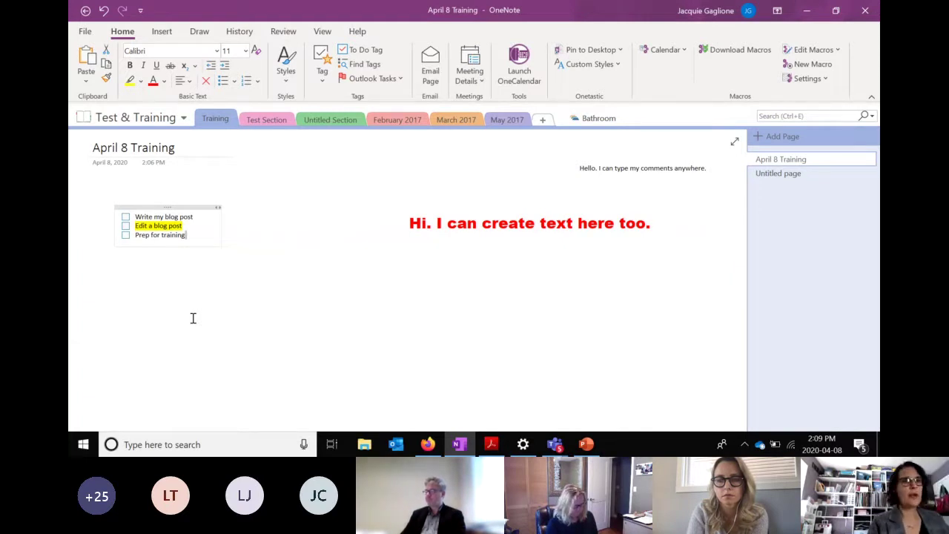
On the To Do List page in Test Section, handwrite "hello" below the existing handwriting with the 0.35 mm black pen
{"action": "left_click", "coordinate": [253, 123]}
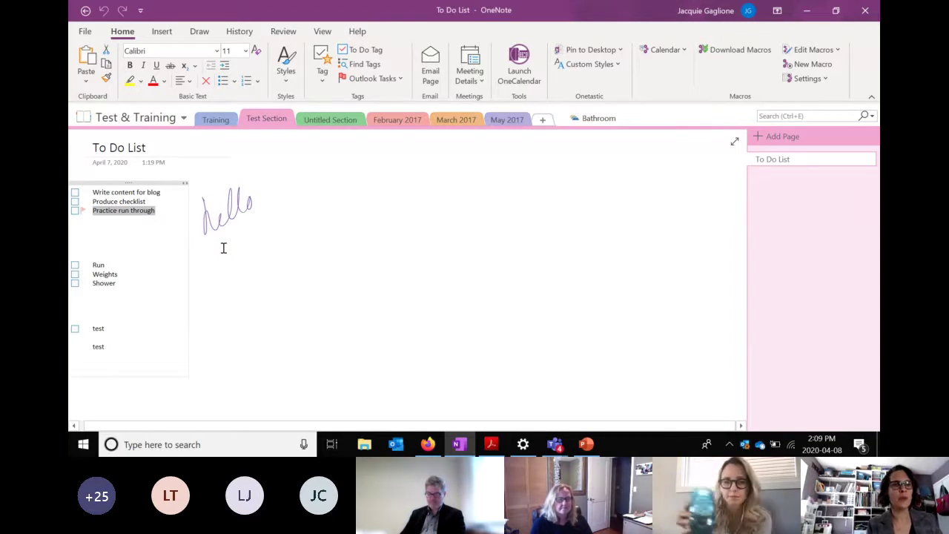
{"action": "left_click", "coordinate": [206, 34]}
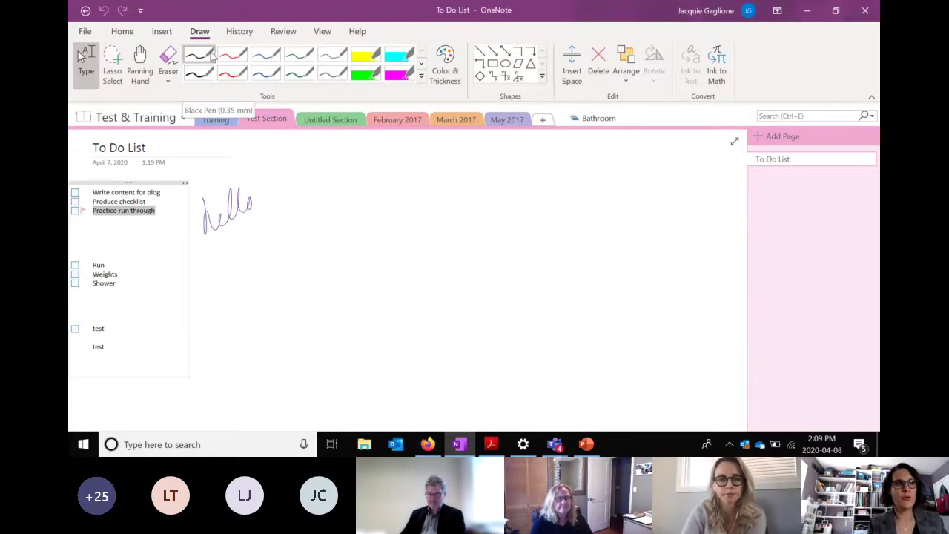
{"action": "left_click", "coordinate": [201, 56]}
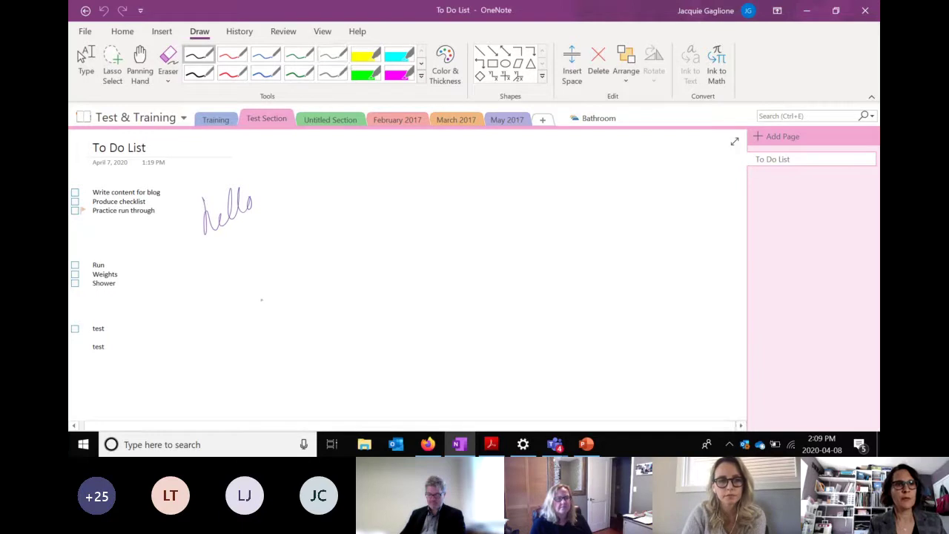
{"action": "left_click_drag", "start_coordinate": [261, 300], "coordinate": [262, 243]}
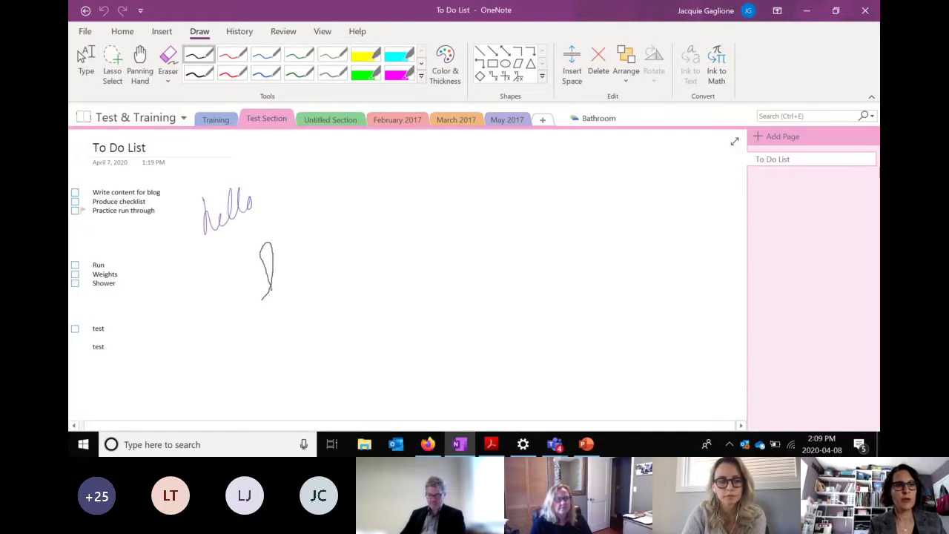
{"action": "left_click_drag", "start_coordinate": [296, 275], "coordinate": [310, 238]}
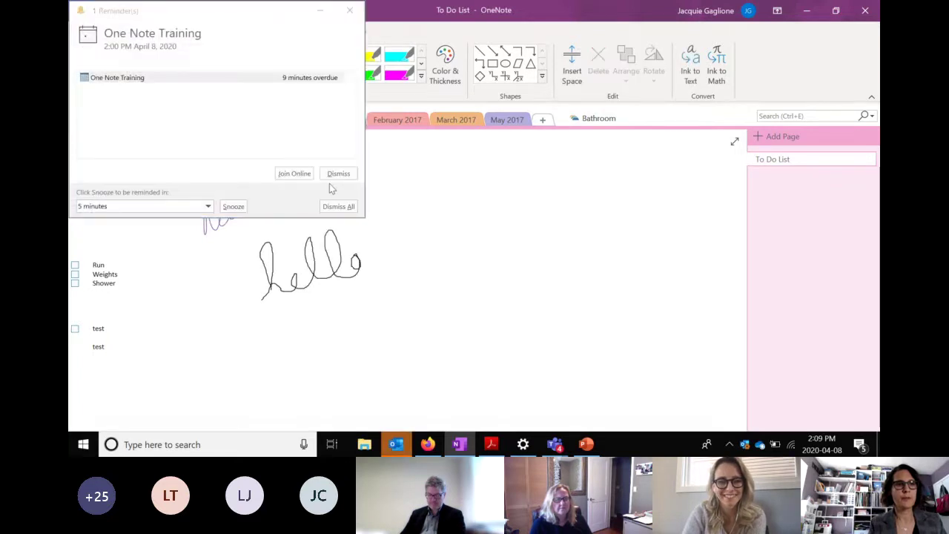
Dismiss the meeting reminder and mark the "Write content for blog" item with the 4.0 mm green highlighter
{"action": "left_click", "coordinate": [338, 173]}
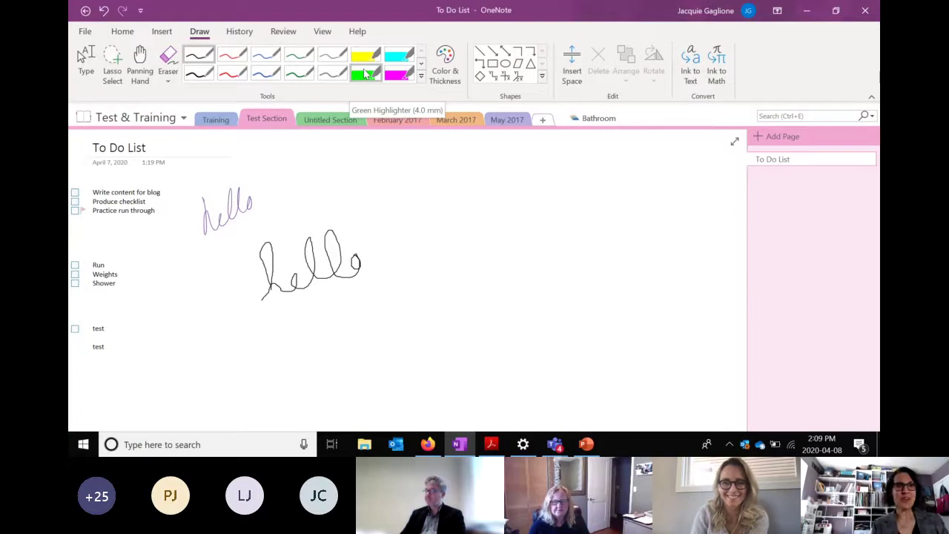
{"action": "left_click", "coordinate": [366, 73]}
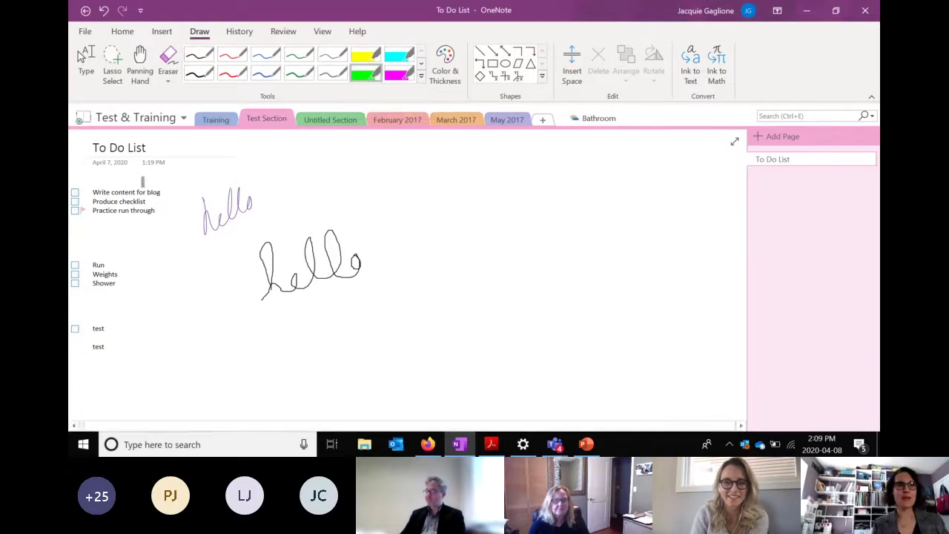
{"action": "left_click_drag", "start_coordinate": [91, 191], "coordinate": [162, 192]}
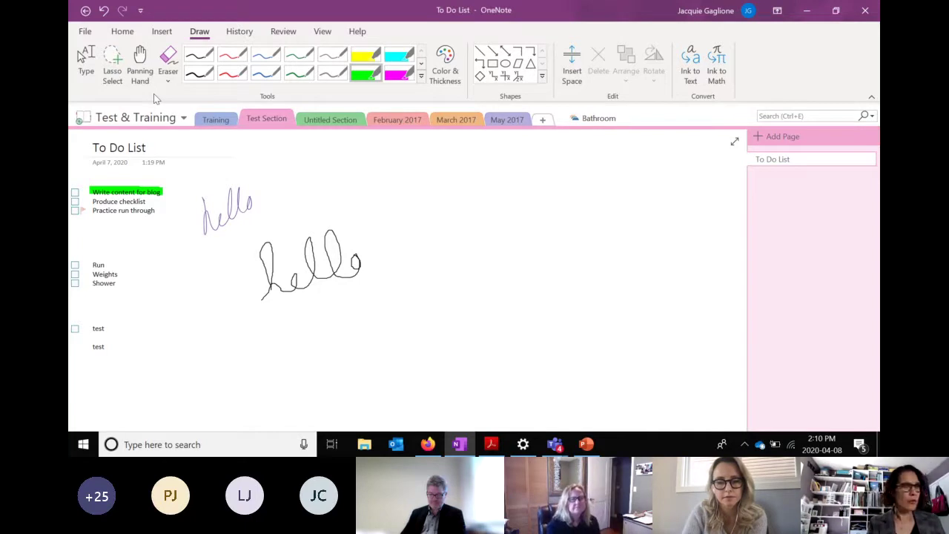
On the April 8 Training page in the Training section, flag "Prep for training" as an Outlook task for This Week
{"action": "left_click", "coordinate": [133, 34]}
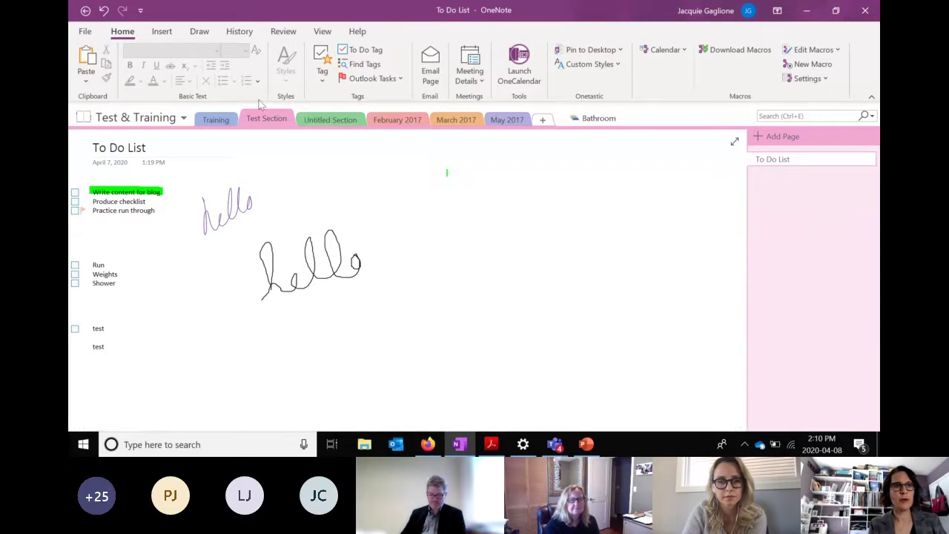
{"action": "left_click", "coordinate": [216, 119]}
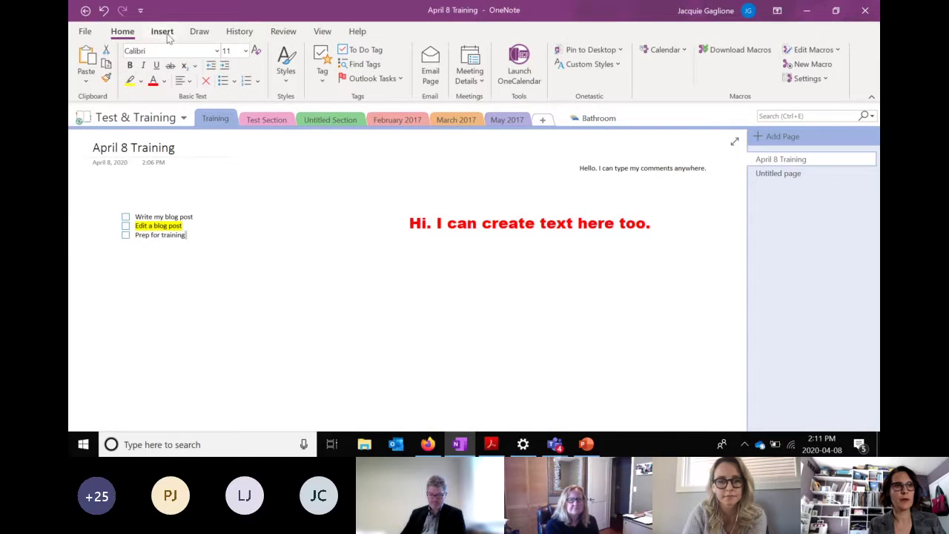
{"action": "left_click", "coordinate": [200, 31]}
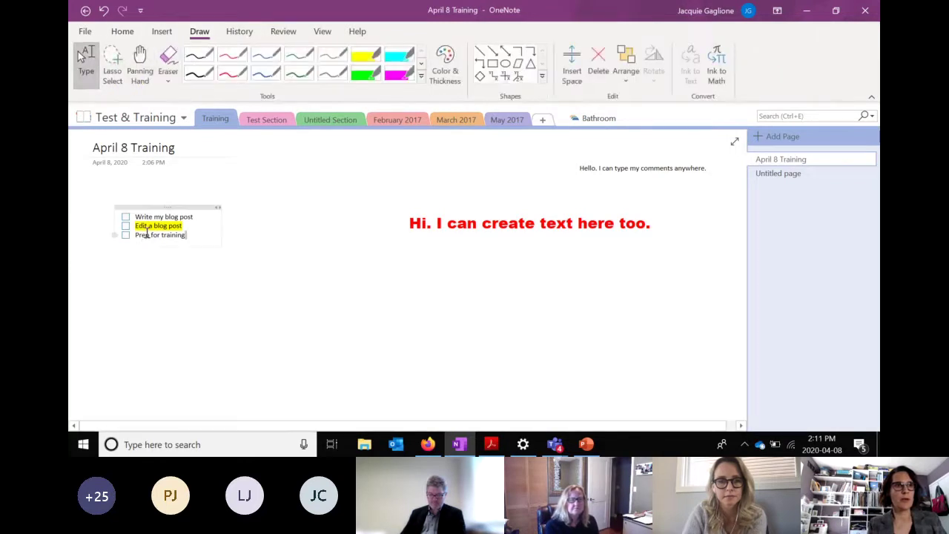
{"action": "left_click_drag", "start_coordinate": [137, 236], "coordinate": [185, 239]}
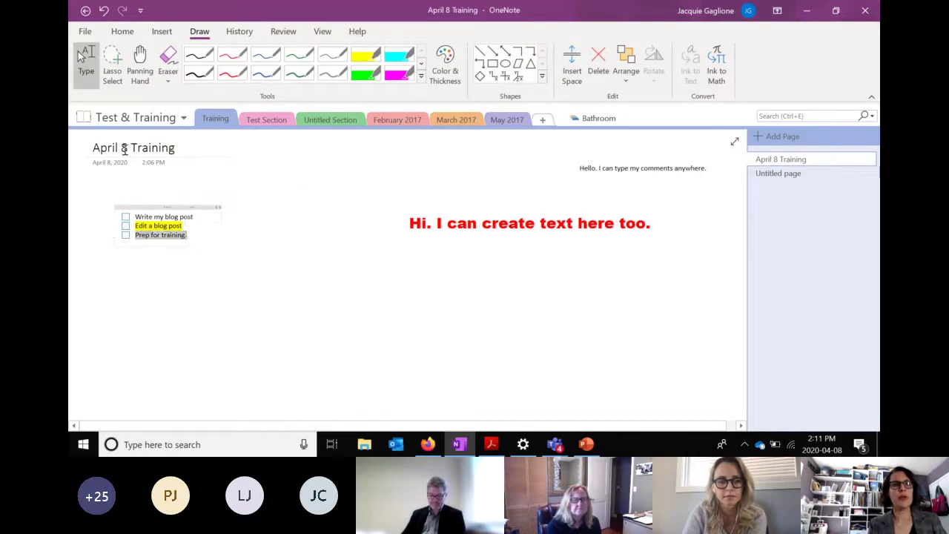
{"action": "left_click", "coordinate": [124, 32]}
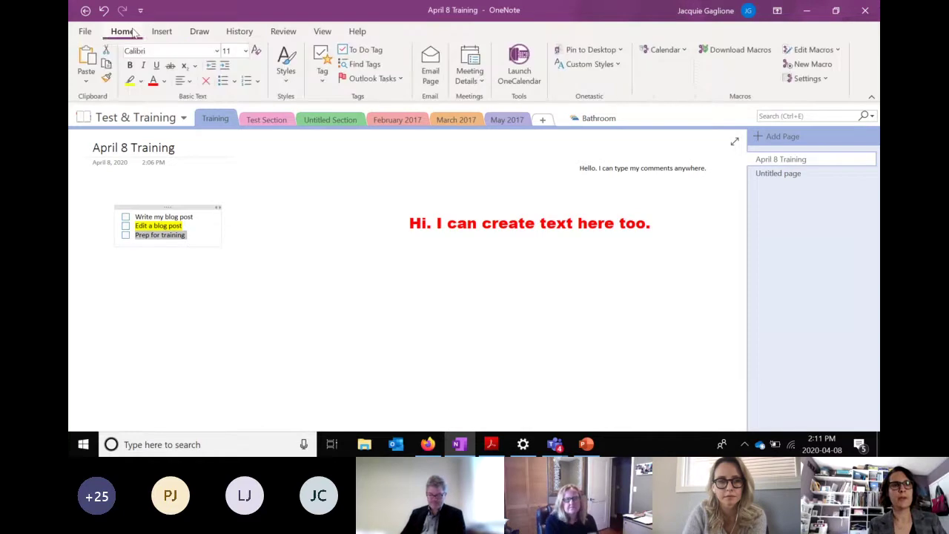
{"action": "left_click", "coordinate": [399, 79]}
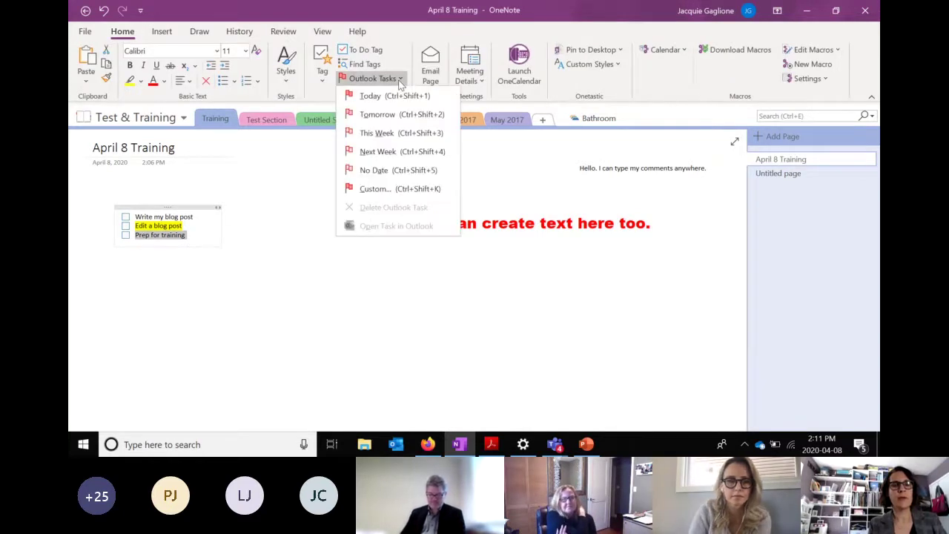
{"action": "left_click", "coordinate": [398, 130]}
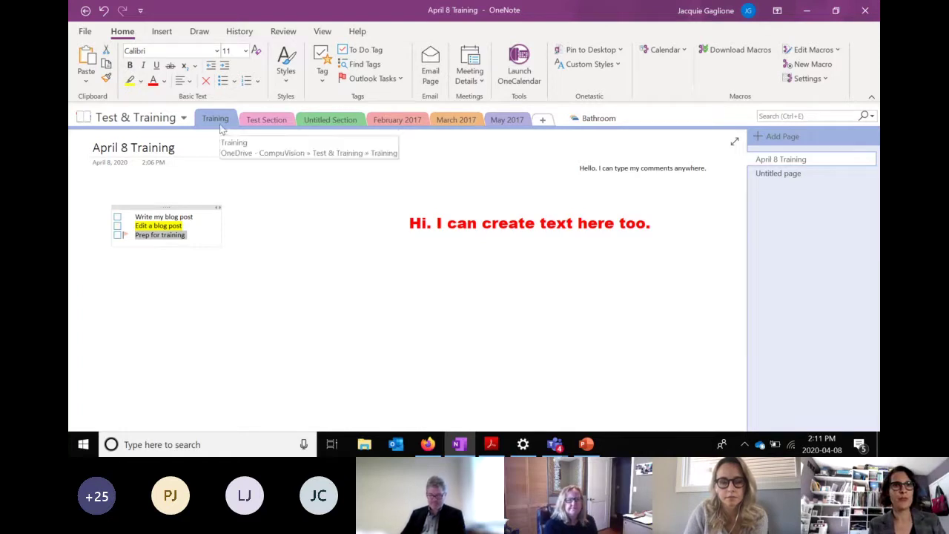
Add a new page titled "OneNote Training Meeting" to the Training section
{"action": "left_click", "coordinate": [778, 136]}
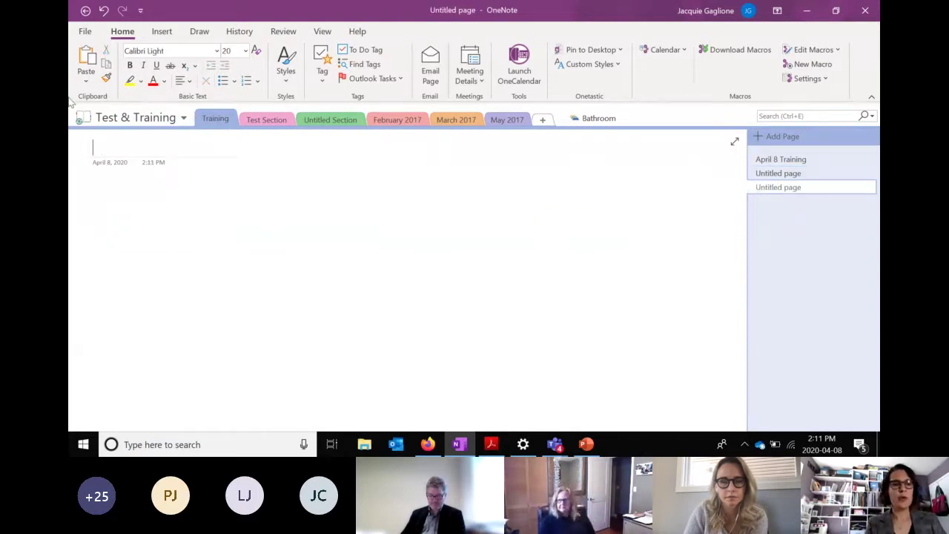
{"action": "type", "text": "T"}
{"action": "key", "text": "BackSpace"}
{"action": "type", "text": "One One"}
{"action": "key", "text": "BackSpace"}
{"action": "key", "text": "BackSpace"}
{"action": "key", "text": "BackSpace"}
{"action": "key", "text": "BackSpace"}
{"action": "type", "text": "Note Trainign"}
{"action": "key", "text": "BackSpace"}
{"action": "key", "text": "BackSpace"}
{"action": "key", "text": "BackSpace"}
{"action": "key", "text": "BackSpace"}
{"action": "key", "text": "BackSpace"}
{"action": "key", "text": "BackSpace"}
{"action": "type", "text": "aining Meeting"}
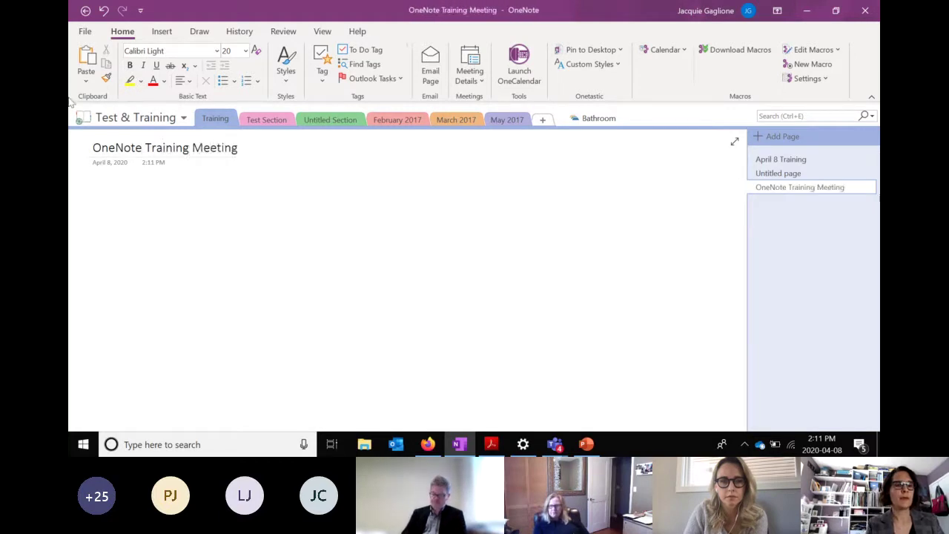
Insert the details of today's One Note Training meeting on the page and move the block up closer to the title
{"action": "left_click", "coordinate": [95, 185]}
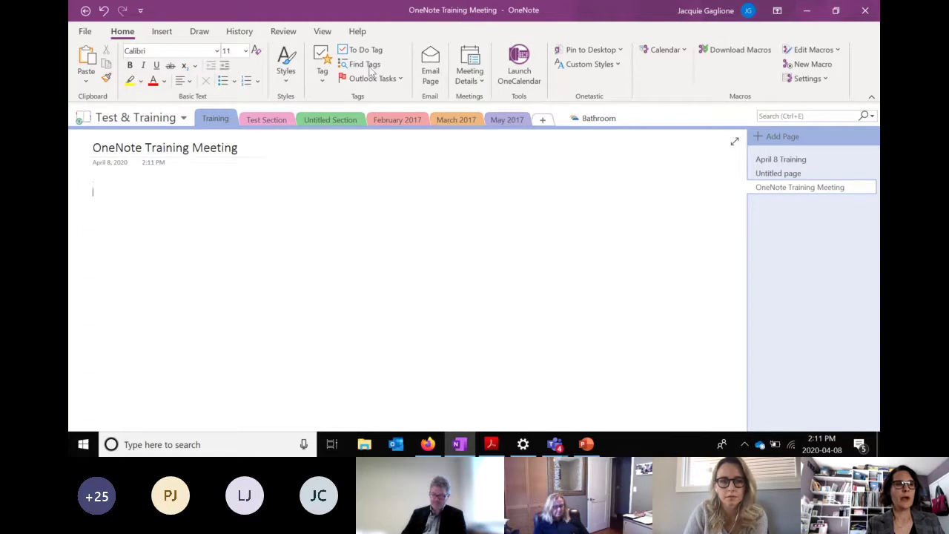
{"action": "left_click", "coordinate": [483, 67]}
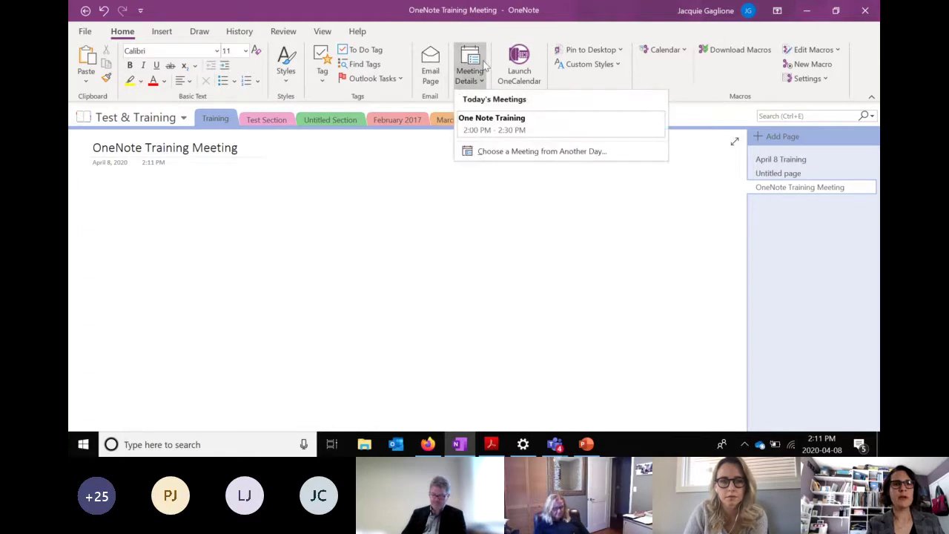
{"action": "left_click", "coordinate": [496, 131]}
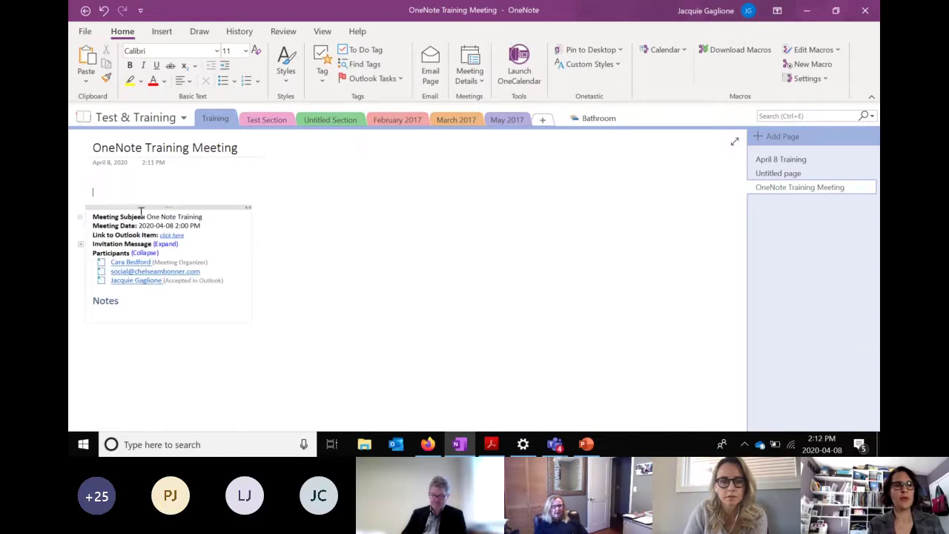
{"action": "left_click_drag", "start_coordinate": [168, 206], "coordinate": [169, 180]}
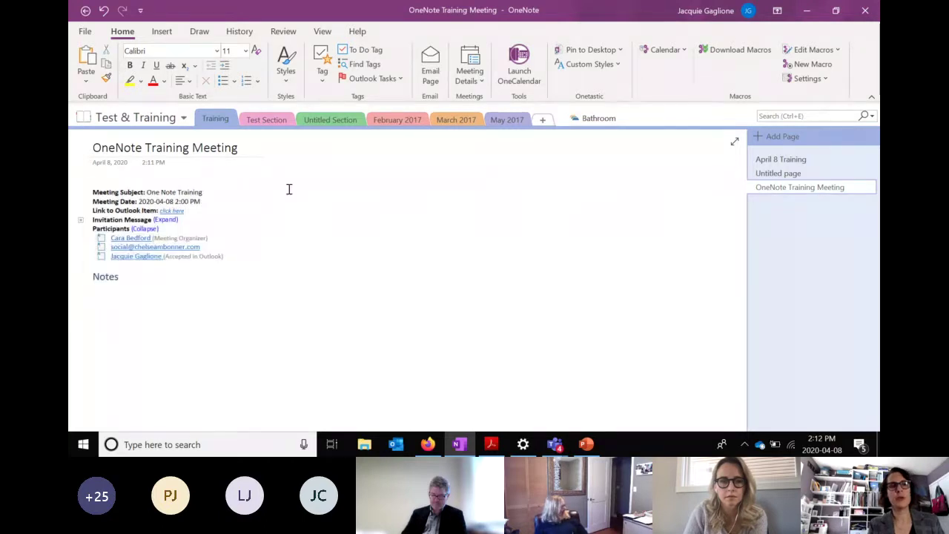
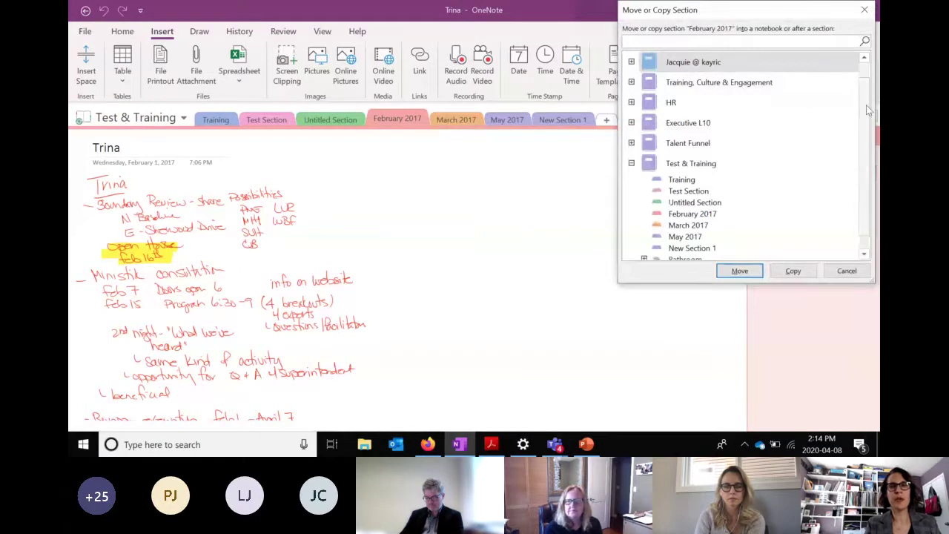
Move the February 2017 section into the COSC section group of the Test & Training notebook
{"action": "scroll", "coordinate": [865, 148], "scroll_direction": "down", "scroll_amount": 1}
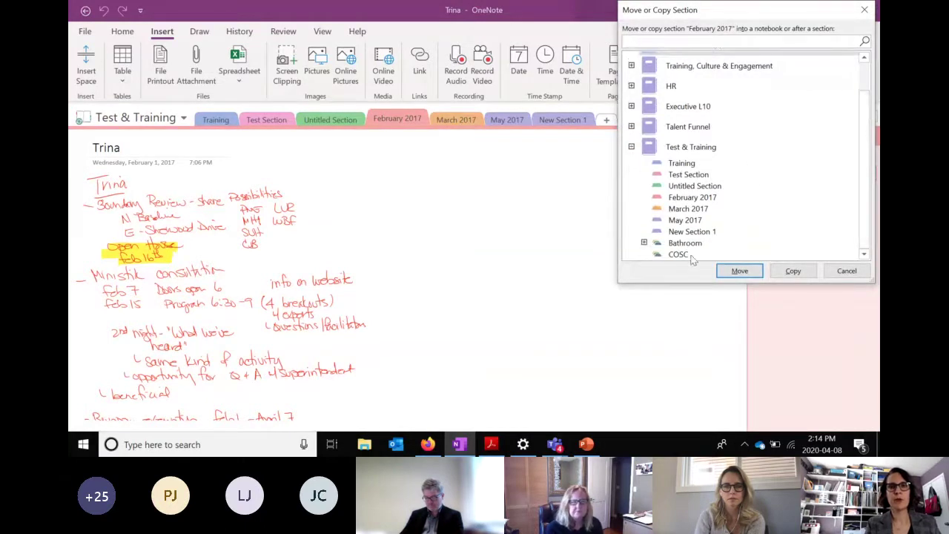
{"action": "left_click", "coordinate": [723, 258]}
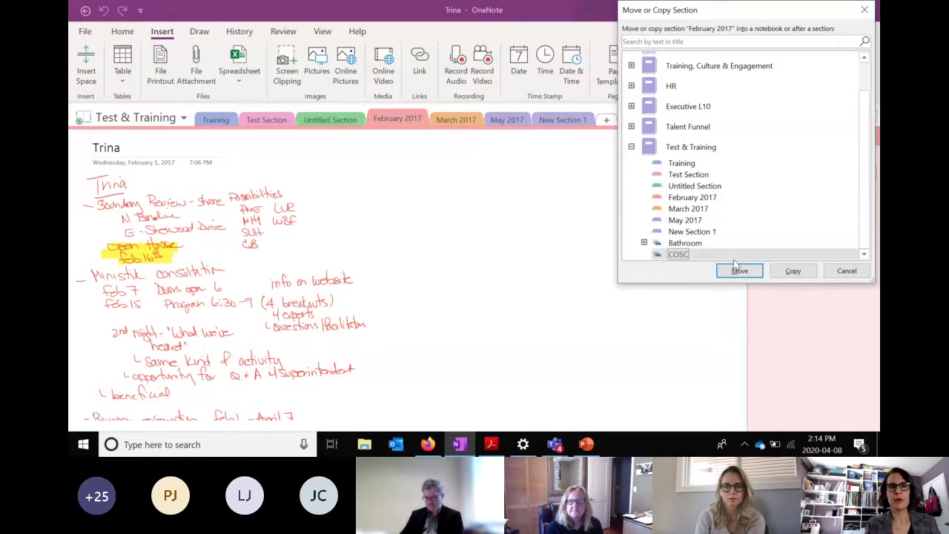
{"action": "left_click", "coordinate": [735, 269]}
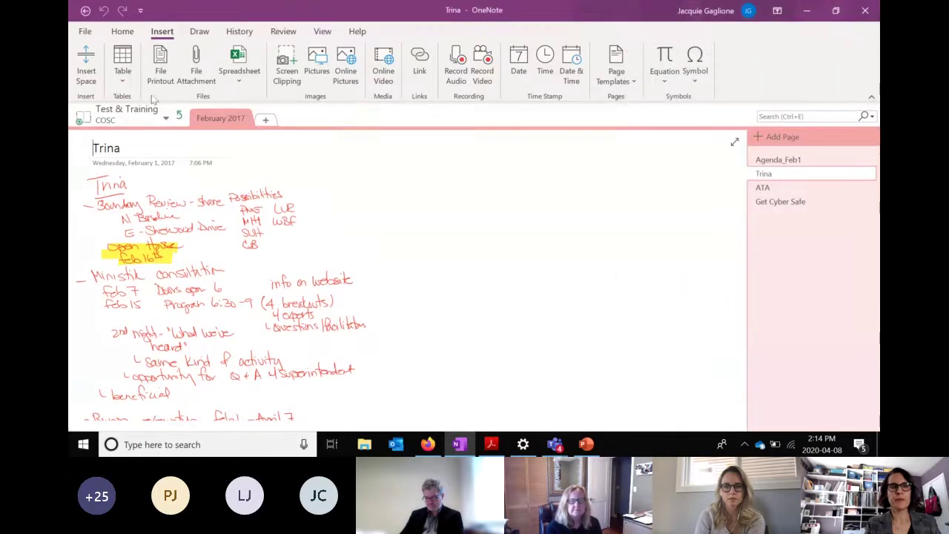
Return to the Test & Training notebook's top level and move the March 2017 section into the COSC section group
{"action": "left_click", "coordinate": [178, 116]}
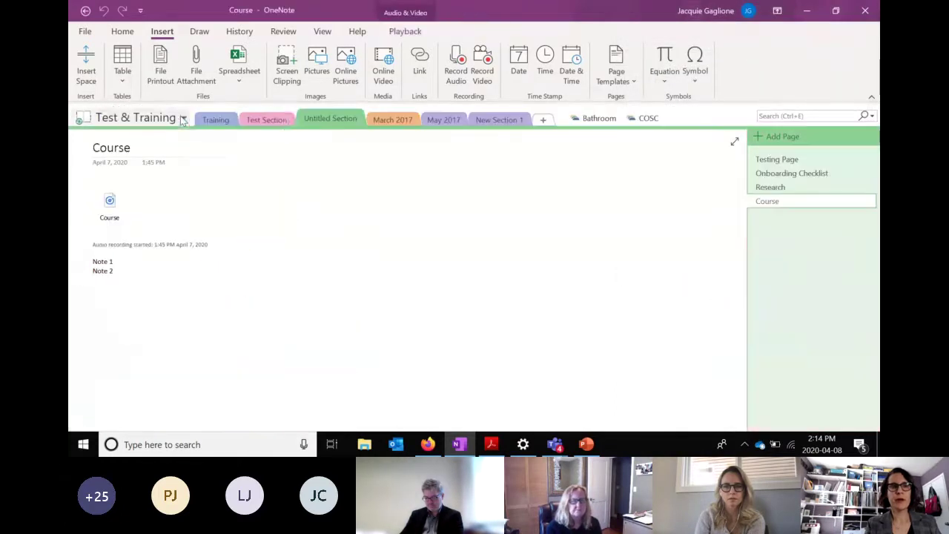
{"action": "left_click", "coordinate": [390, 122]}
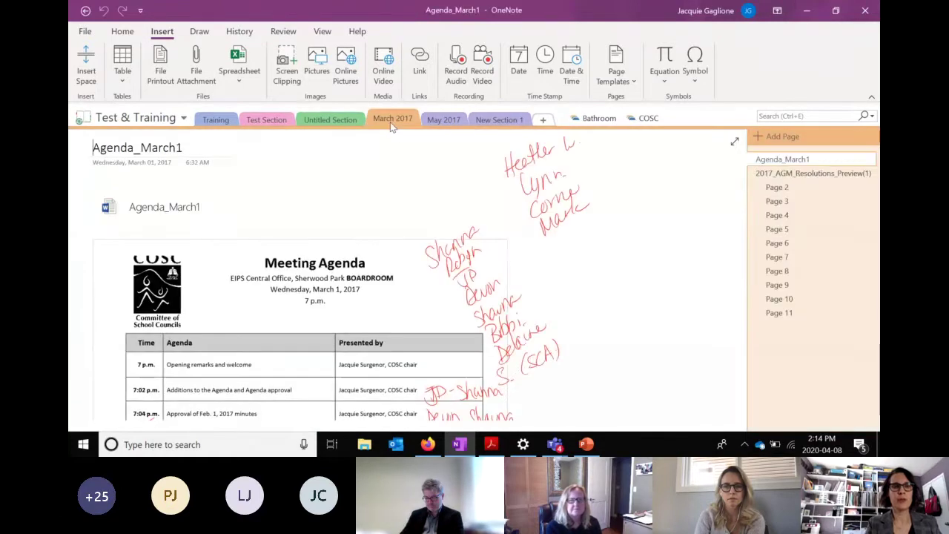
{"action": "right_click", "coordinate": [390, 121]}
{"action": "left_click", "coordinate": [437, 188]}
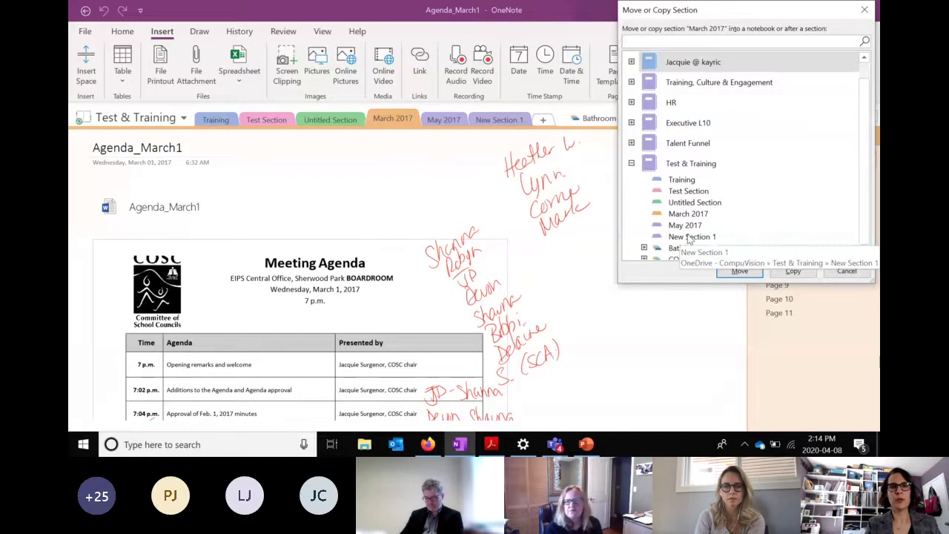
{"action": "left_click", "coordinate": [745, 275]}
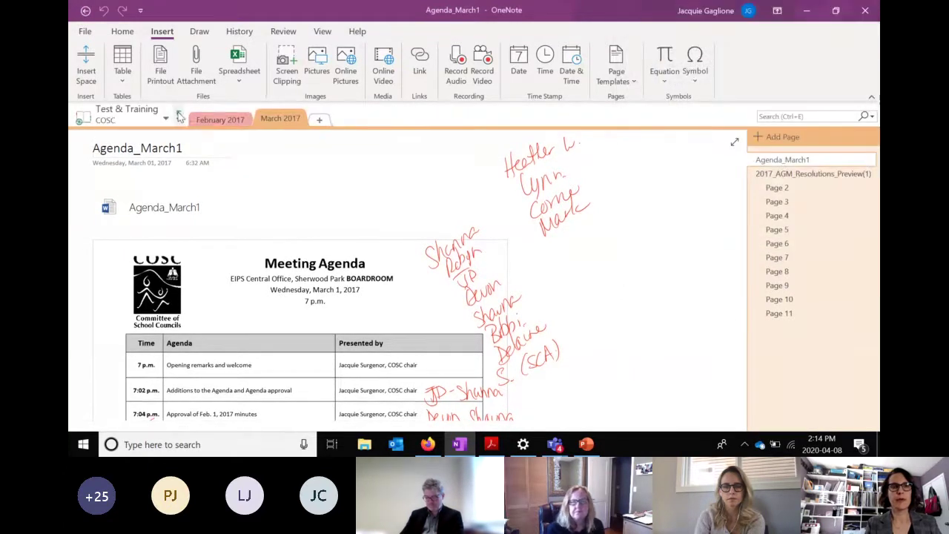
Go back to the notebook's top level and move the May 2017 section into the COSC section group
{"action": "left_click", "coordinate": [179, 115]}
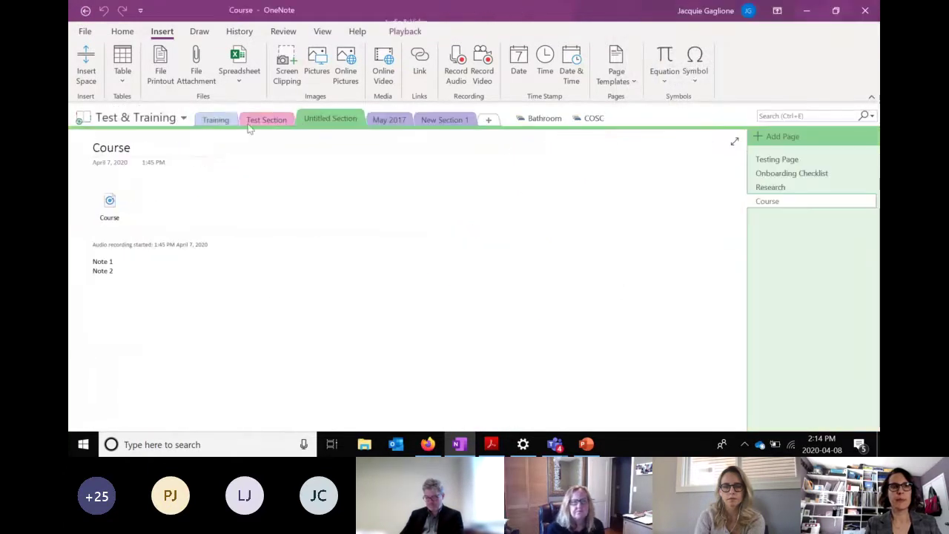
{"action": "left_click", "coordinate": [389, 120]}
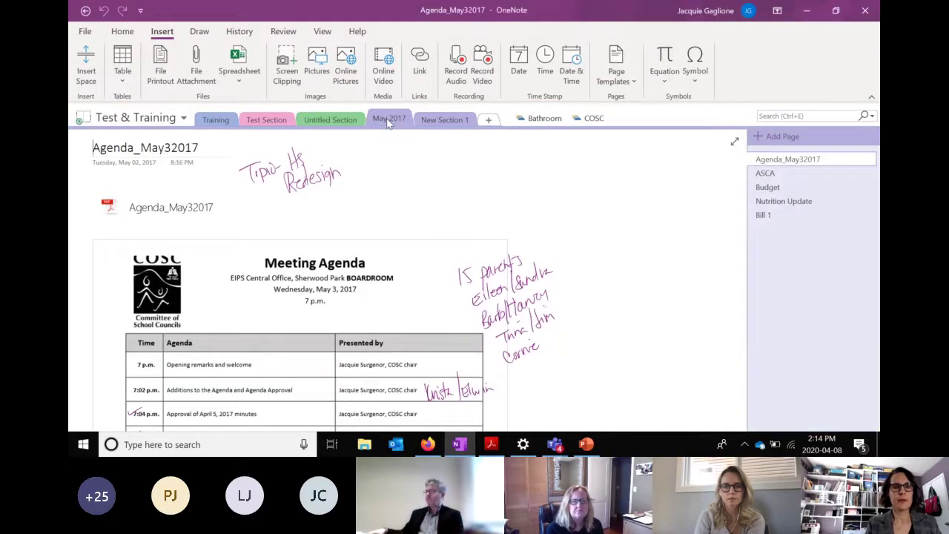
{"action": "right_click", "coordinate": [387, 121]}
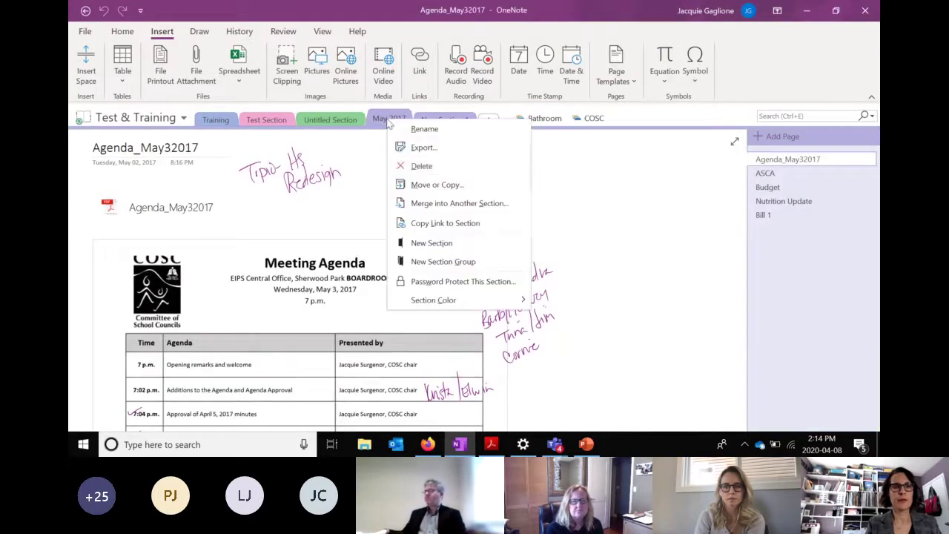
{"action": "left_click", "coordinate": [436, 186]}
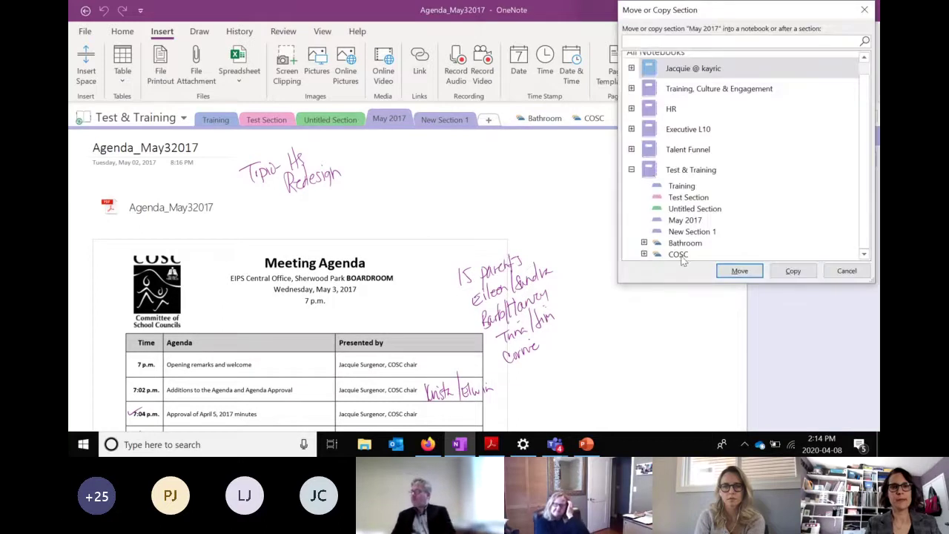
{"action": "left_click", "coordinate": [678, 254]}
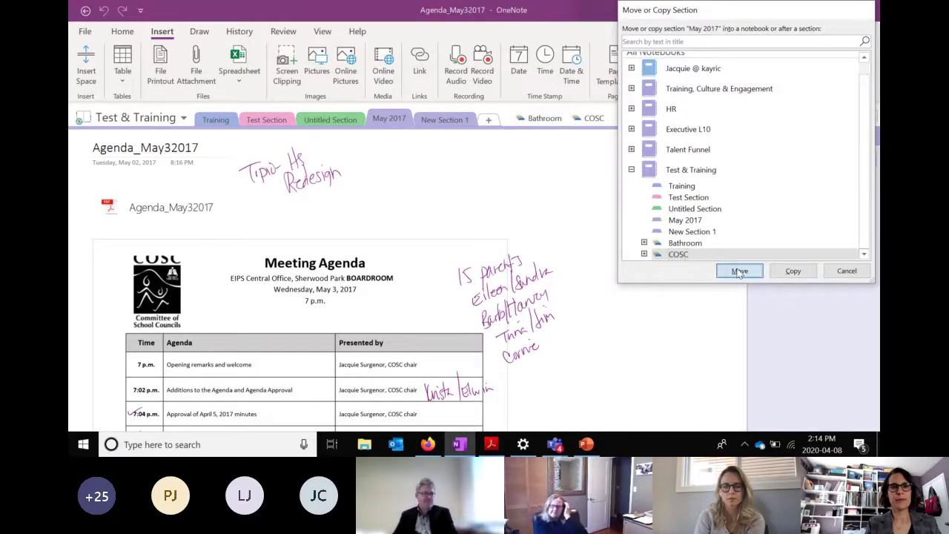
{"action": "left_click", "coordinate": [739, 271]}
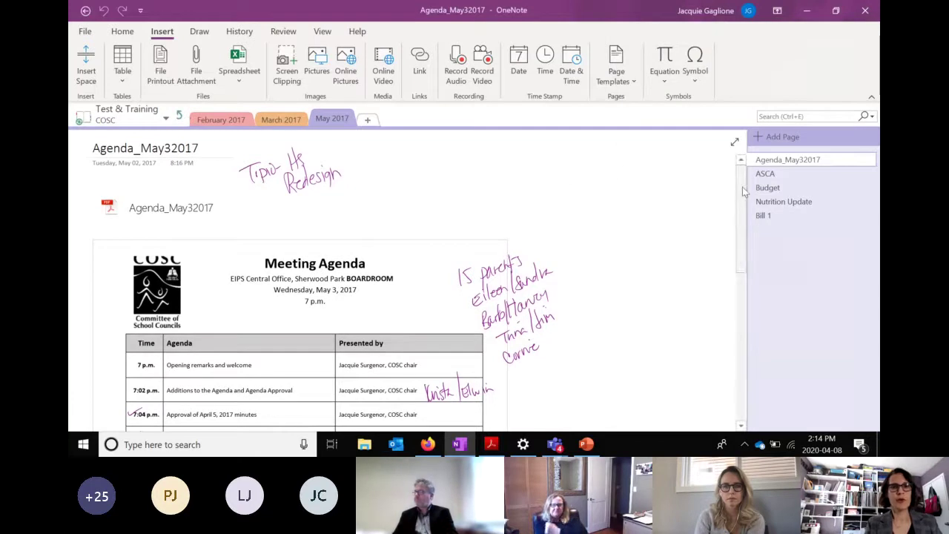
Look through the May agenda's handwriting, search all notebooks for "Ministik", view the match on Agenda_March1 and clear the search
{"action": "left_click_drag", "start_coordinate": [739, 200], "coordinate": [737, 380]}
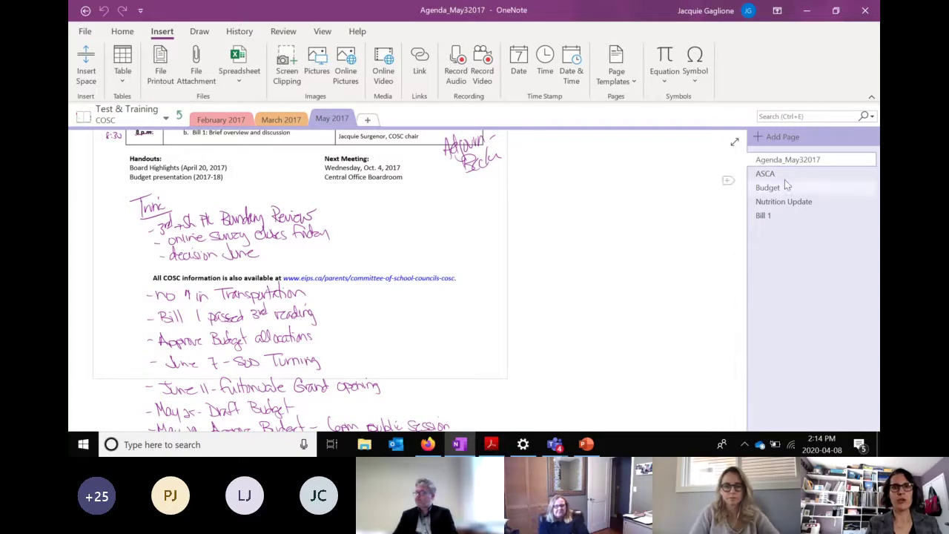
{"action": "left_click", "coordinate": [788, 115]}
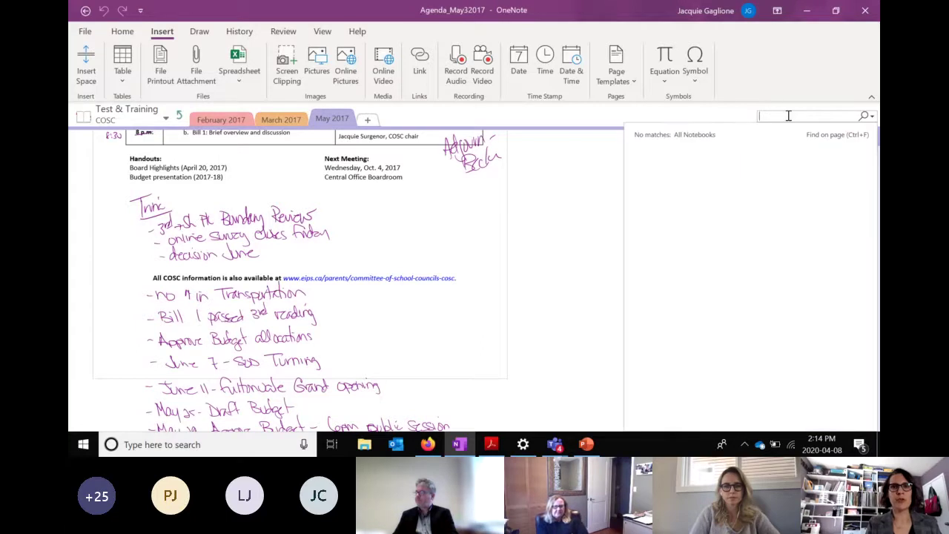
{"action": "type", "text": "Ministik"}
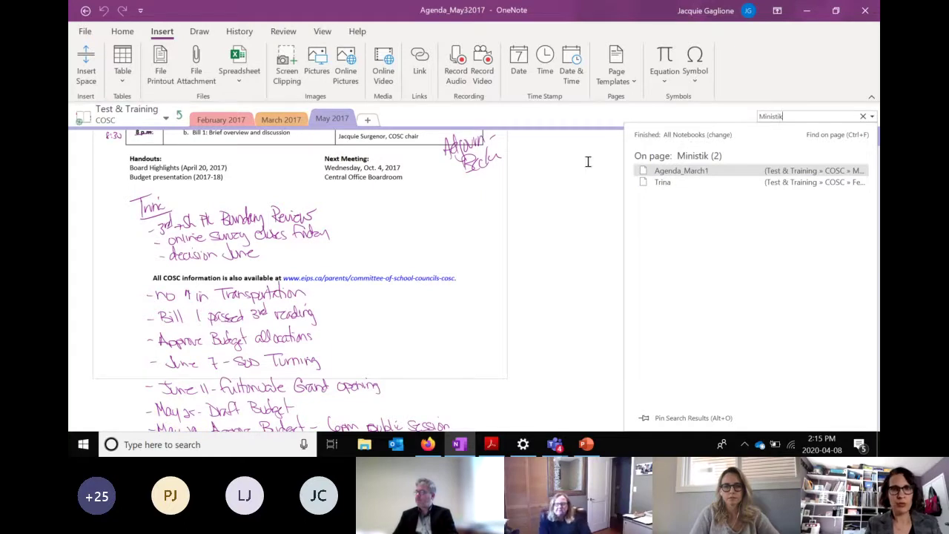
{"action": "left_click", "coordinate": [695, 172]}
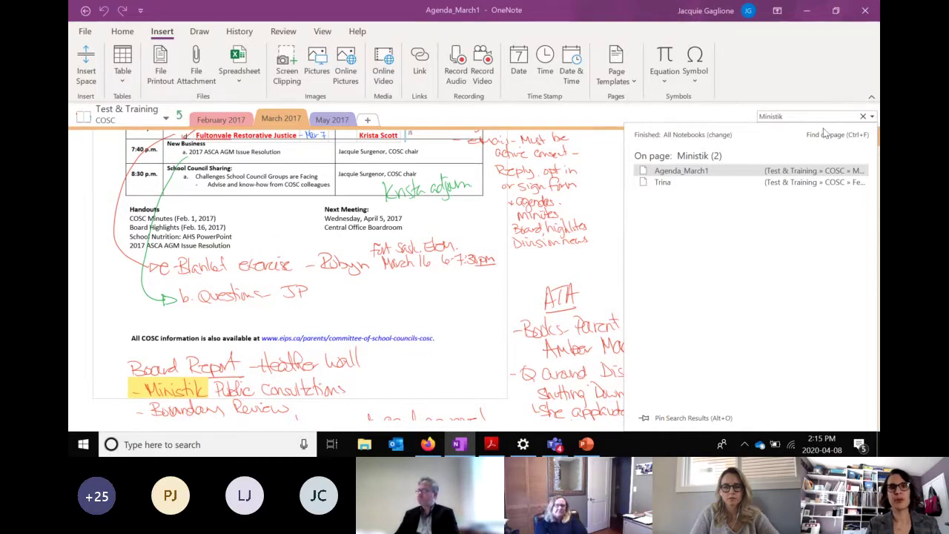
{"action": "left_click", "coordinate": [863, 118]}
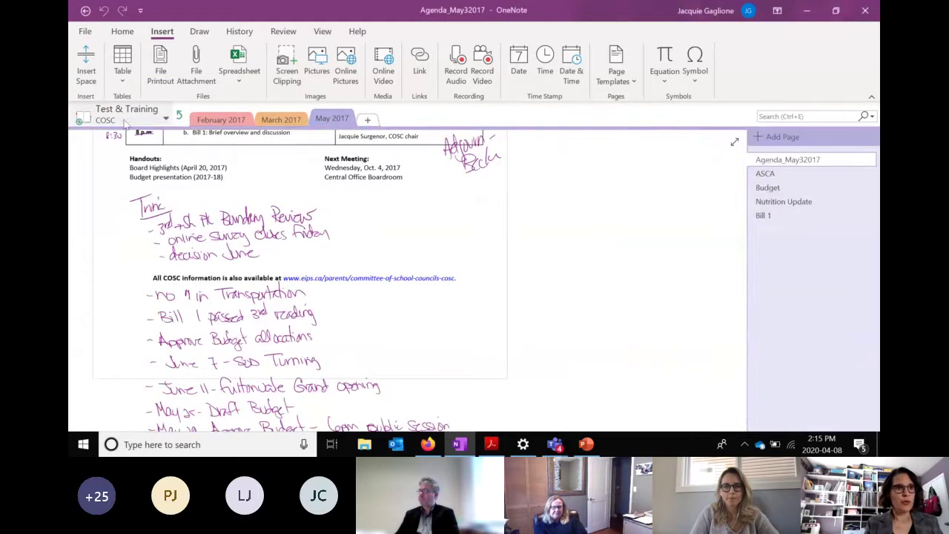
Open the Bathroom section group and review the annotated photos on the Current page of the Downstairs section
{"action": "left_click", "coordinate": [180, 118]}
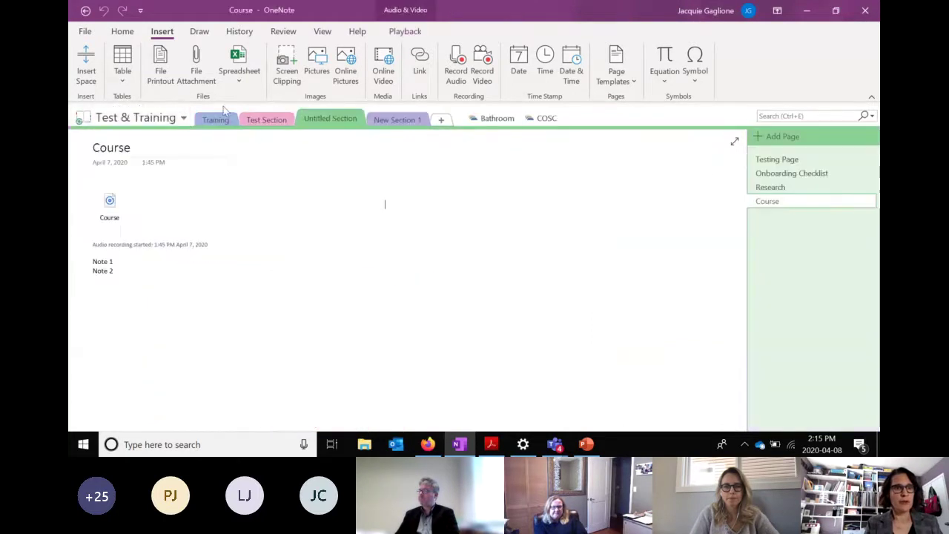
{"action": "left_click", "coordinate": [492, 125]}
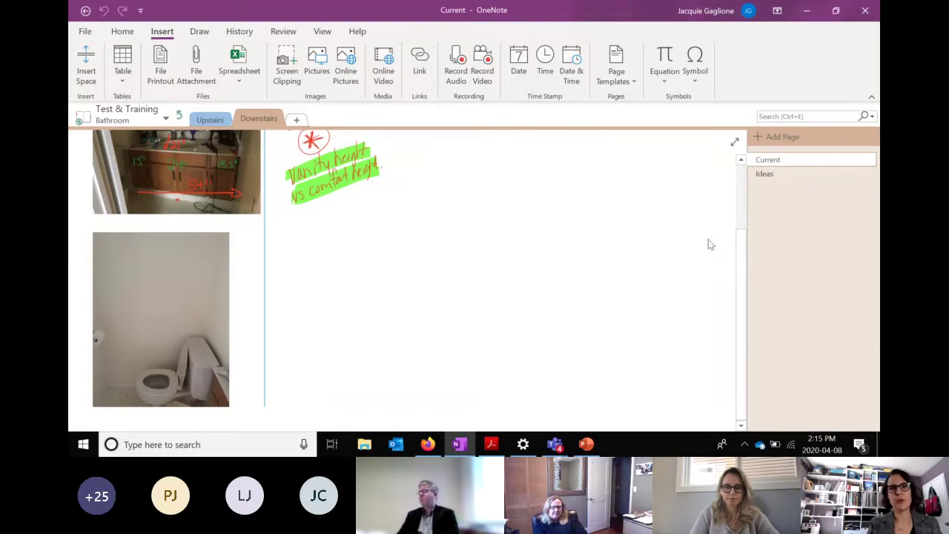
{"action": "left_click_drag", "start_coordinate": [743, 253], "coordinate": [739, 178]}
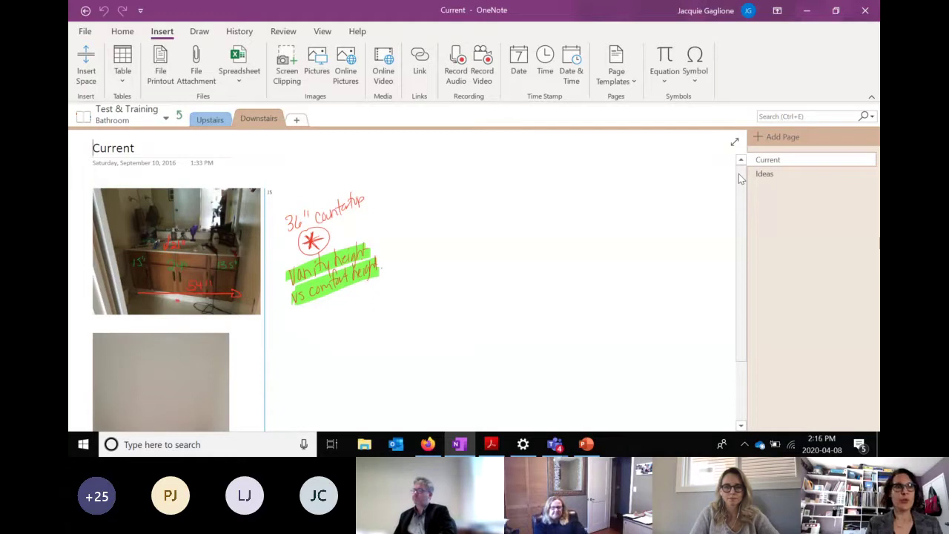
Examine the annotated vanity photo and the handwritten bathroom floor plan on the Current page of the Upstairs section
{"action": "left_click", "coordinate": [209, 120]}
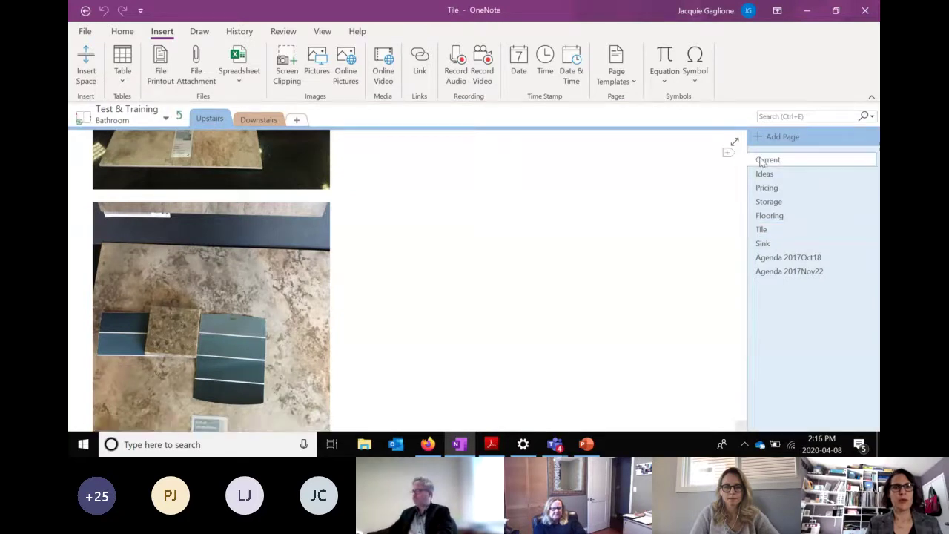
{"action": "left_click", "coordinate": [763, 160]}
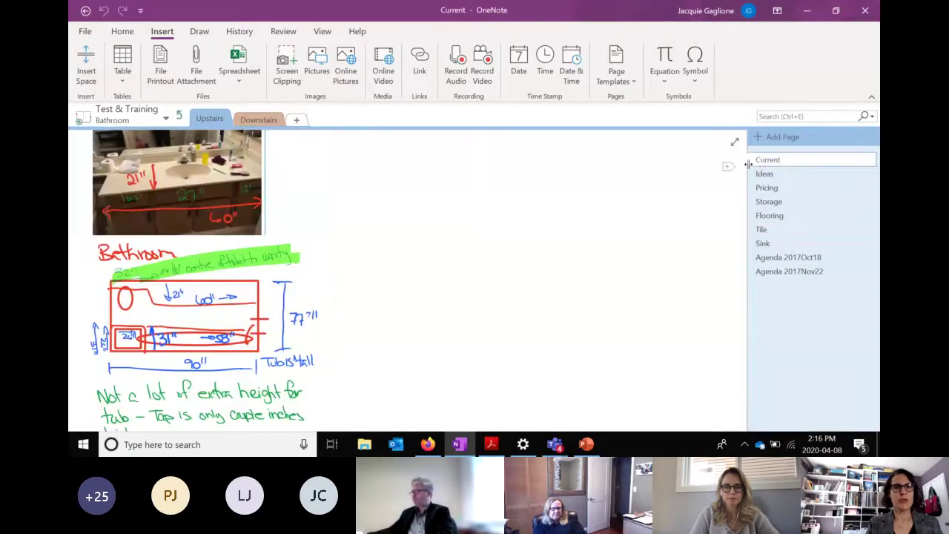
{"action": "left_click", "coordinate": [316, 152]}
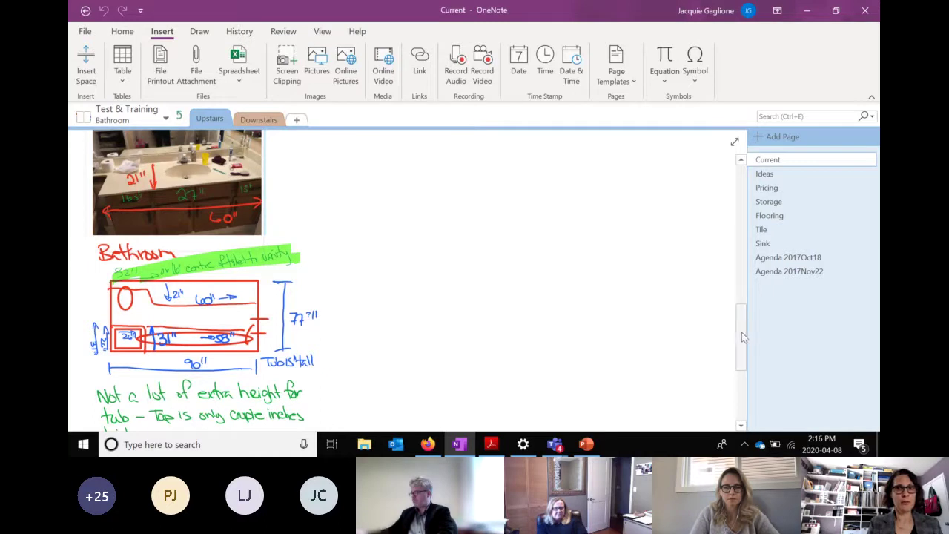
{"action": "scroll", "coordinate": [741, 328], "scroll_direction": "up", "scroll_amount": 3}
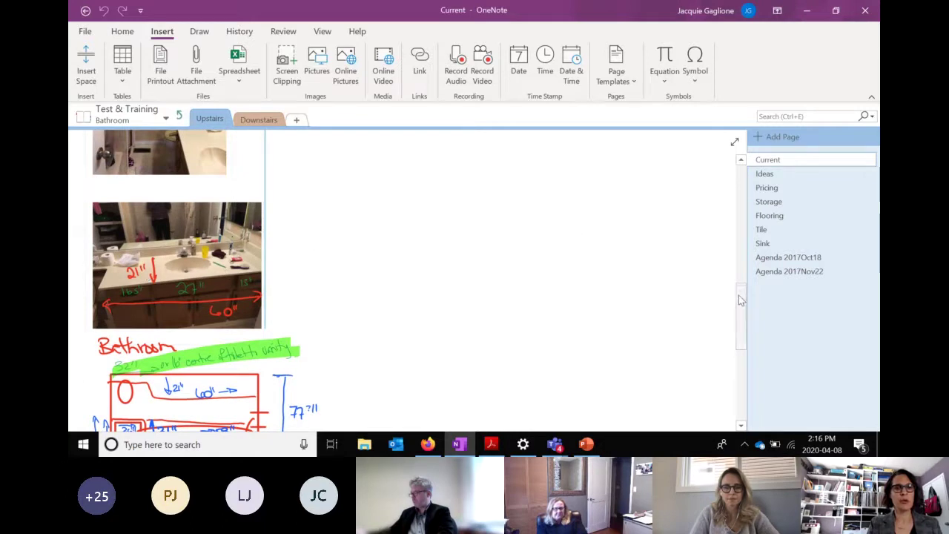
{"action": "scroll", "coordinate": [738, 330], "scroll_direction": "down", "scroll_amount": 5}
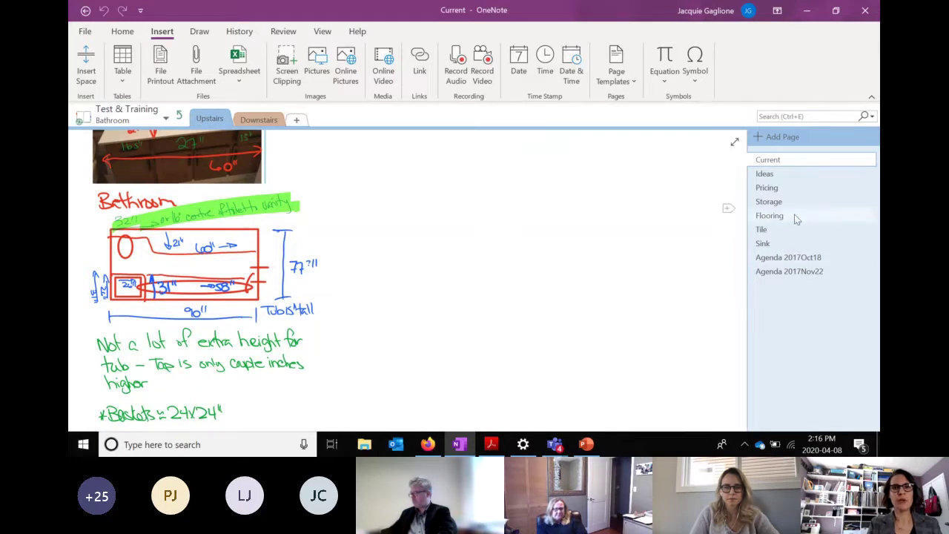
Browse the annotated pictures and the paint sample on the Ideas page of the Upstairs section and open the Tile page
{"action": "left_click", "coordinate": [776, 174]}
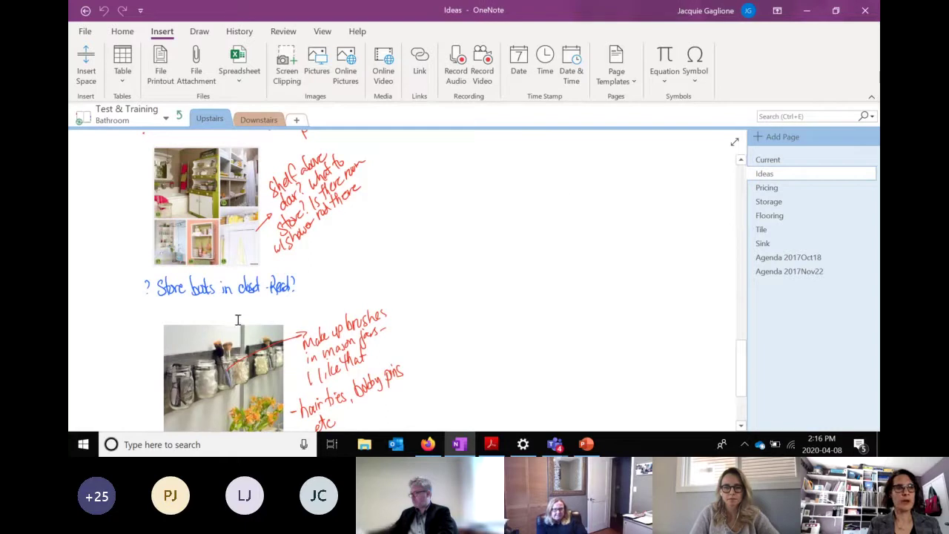
{"action": "left_click_drag", "start_coordinate": [742, 350], "coordinate": [739, 427]}
{"action": "mouse_move", "coordinate": [738, 376]}
{"action": "left_mouse_down"}
{"action": "mouse_move", "coordinate": [737, 189]}
{"action": "mouse_move", "coordinate": [731, 212]}
{"action": "left_mouse_up"}
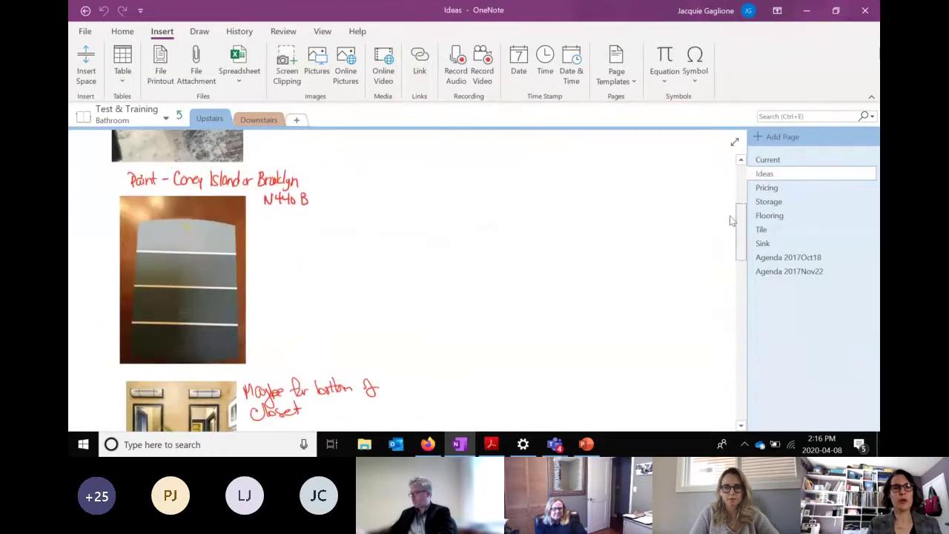
{"action": "left_click", "coordinate": [190, 294]}
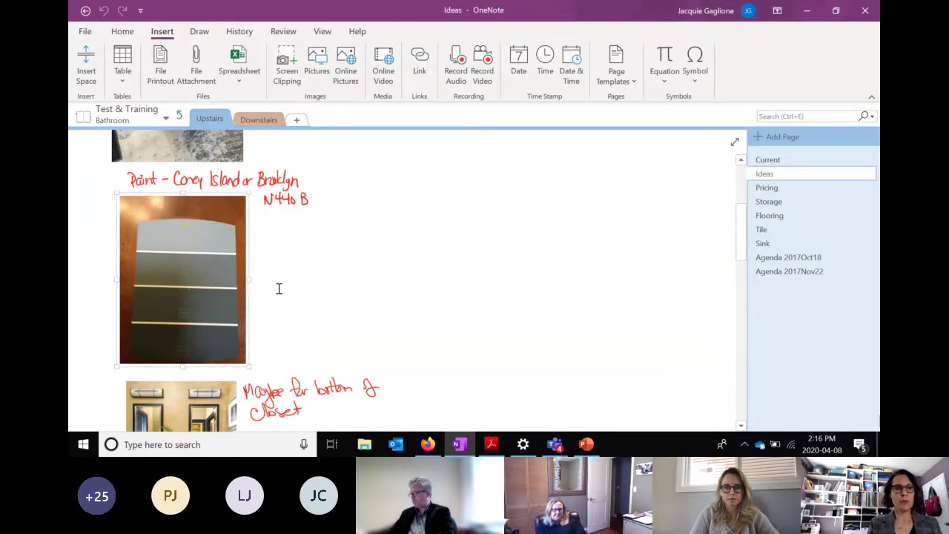
{"action": "left_click", "coordinate": [776, 228]}
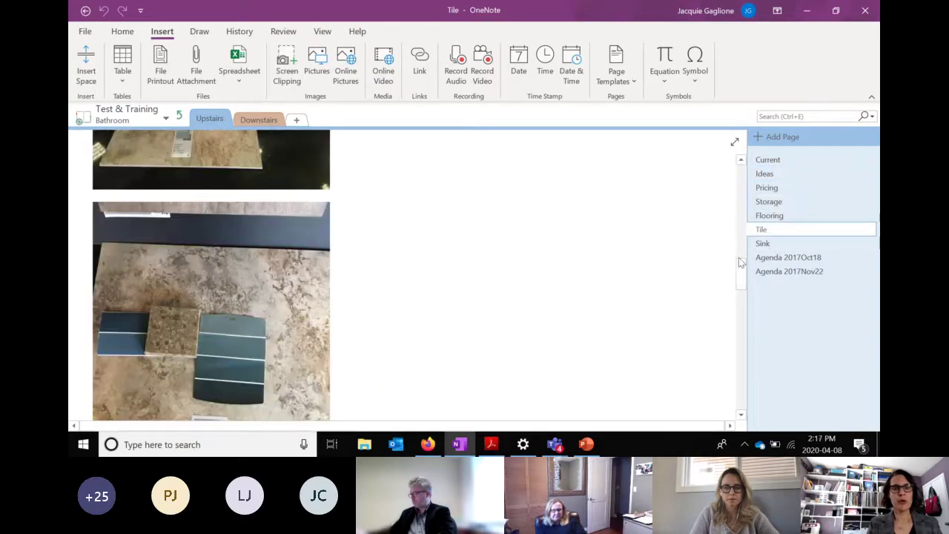
Leave the Tile page and the Bathroom section group, and add a page titled "OneNote Training" to the Untitled Section
{"action": "left_click_drag", "start_coordinate": [740, 274], "coordinate": [728, 169]}
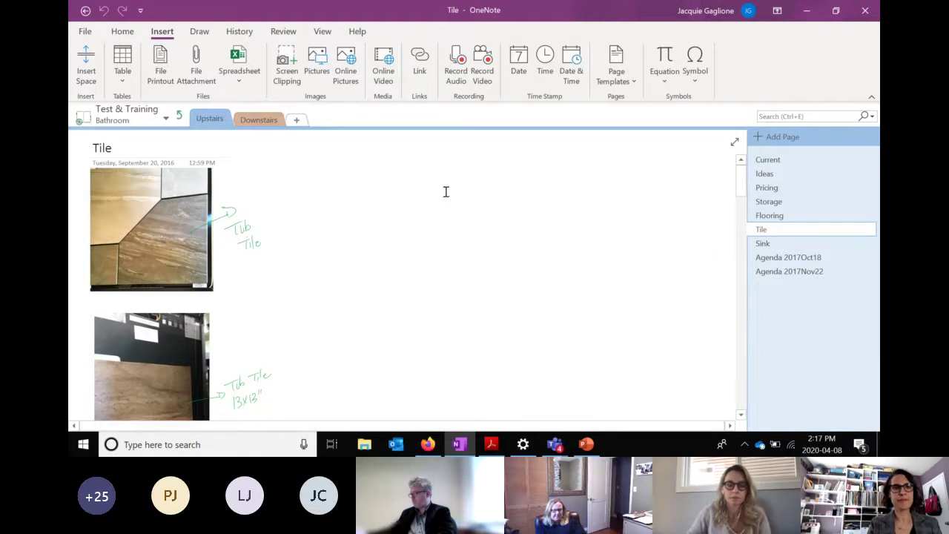
{"action": "left_click", "coordinate": [177, 115]}
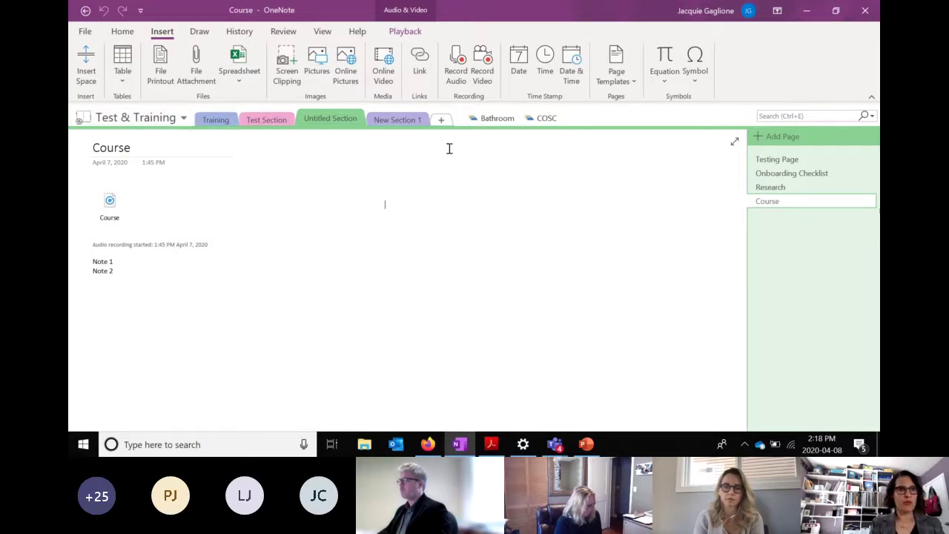
{"action": "left_click", "coordinate": [783, 136]}
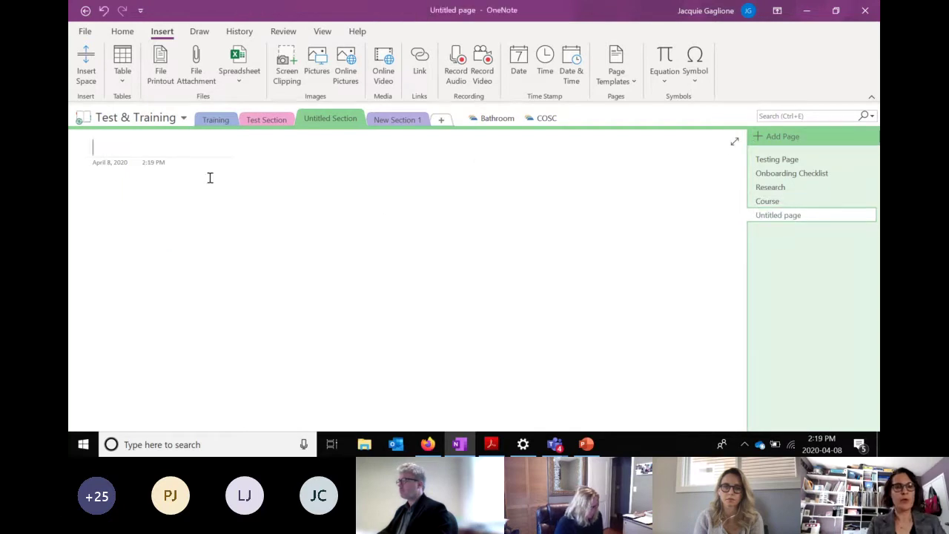
{"action": "type", "text": "OneNote"}
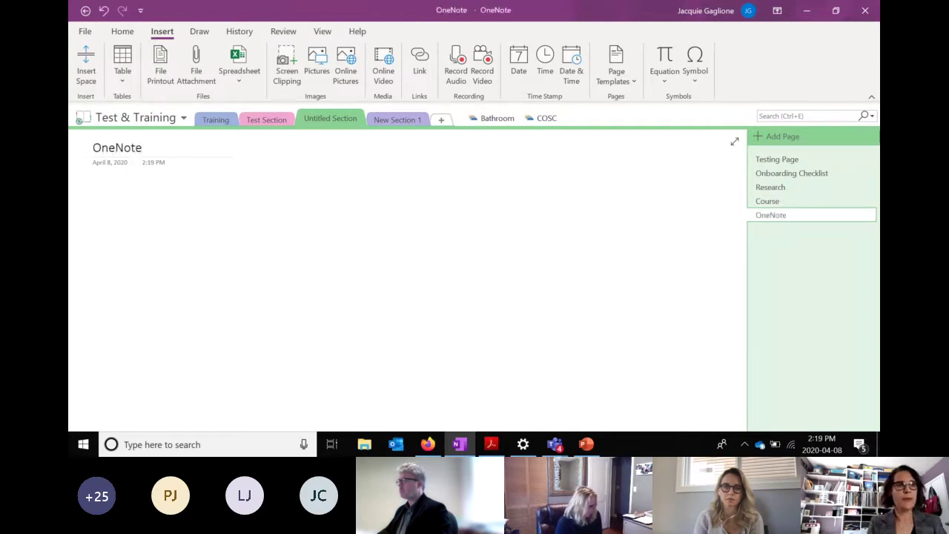
{"action": "type", "text": " Training"}
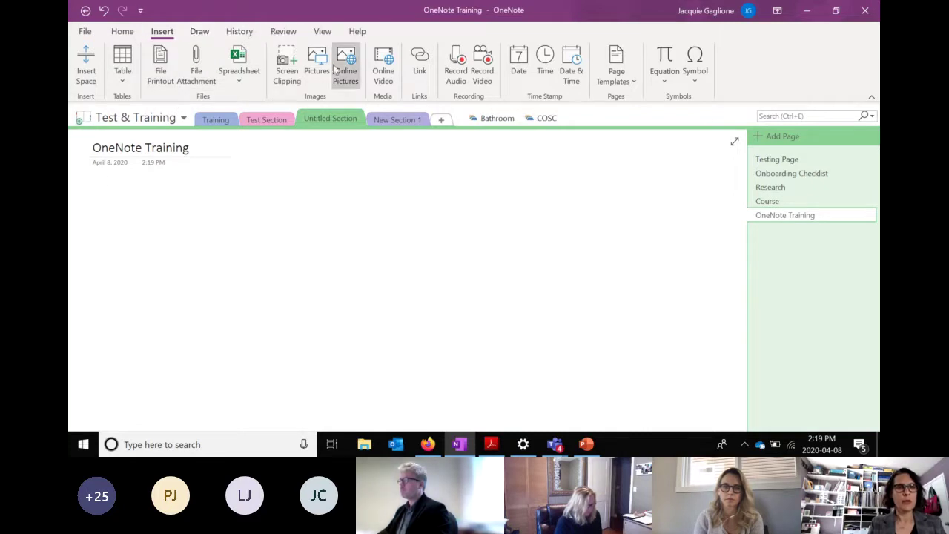
Record audio on the OneNote Training page while noting "Wow - this is cool that it can do this" and "Another note", and stop the recording
{"action": "left_click", "coordinate": [458, 86]}
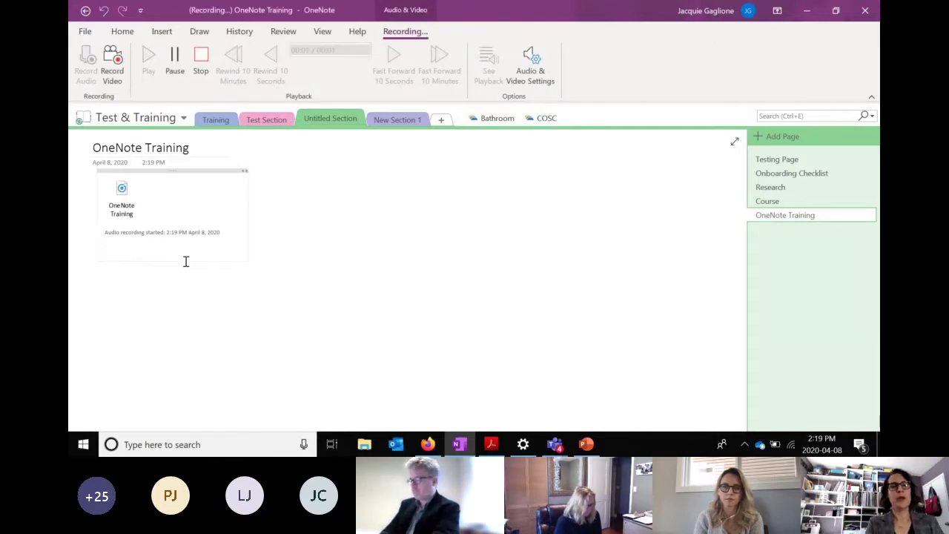
{"action": "type", "text": "Wow - this is"}
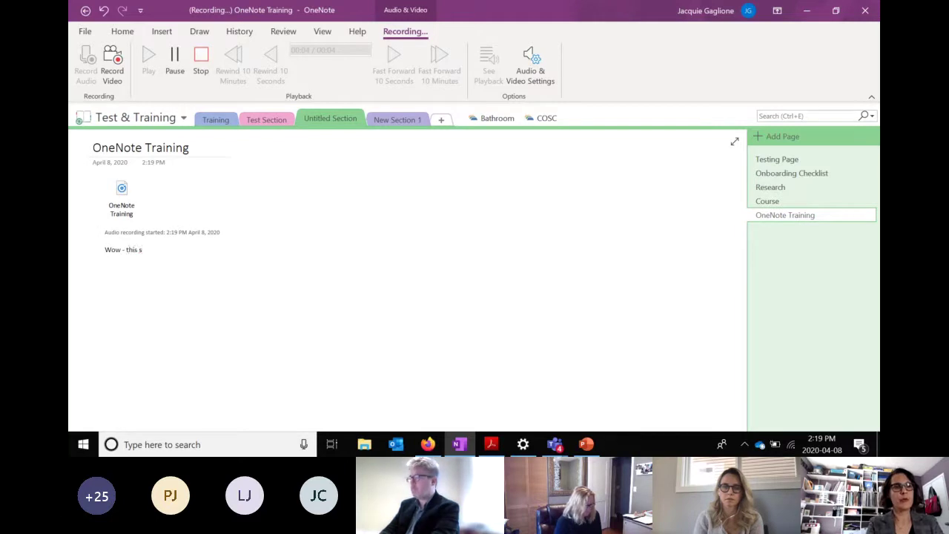
{"action": "type", "text": " cool that it can do this"}
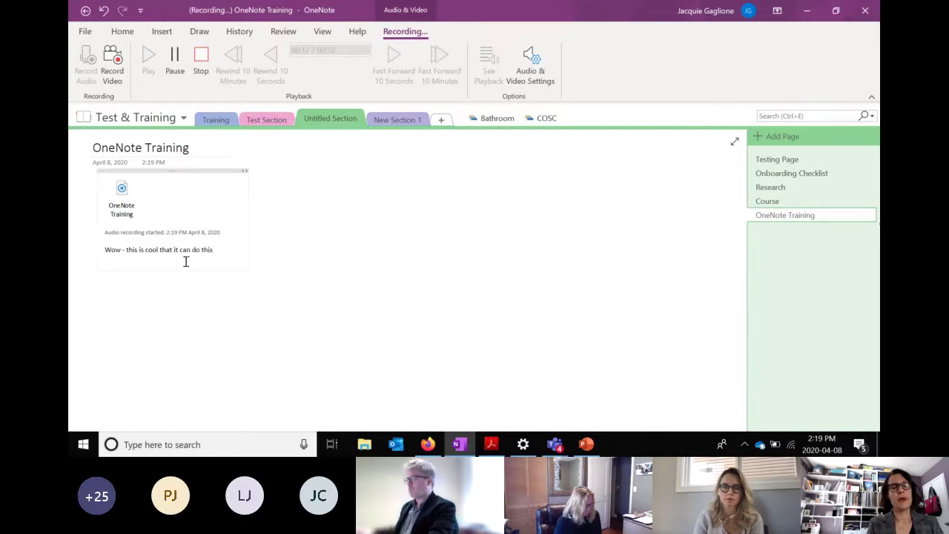
{"action": "key", "text": "Return"}
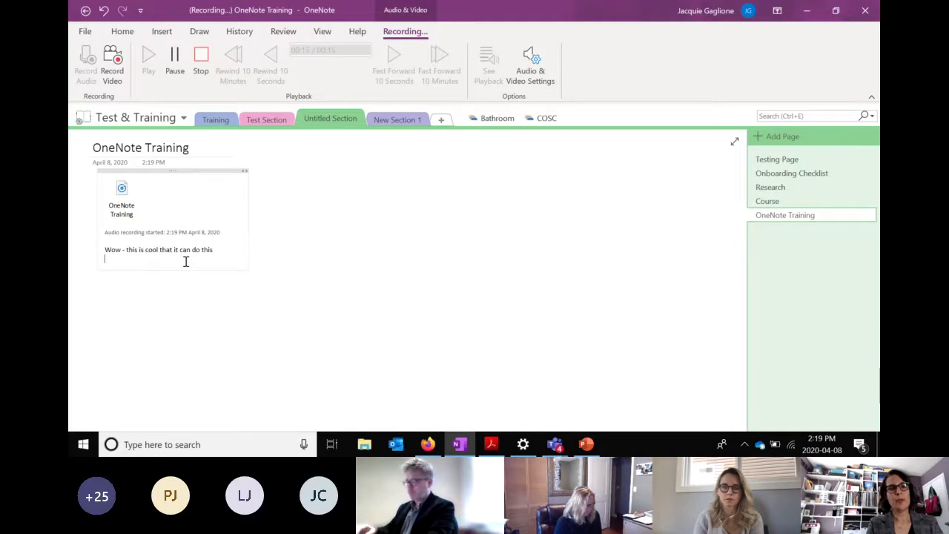
{"action": "type", "text": "Another note"}
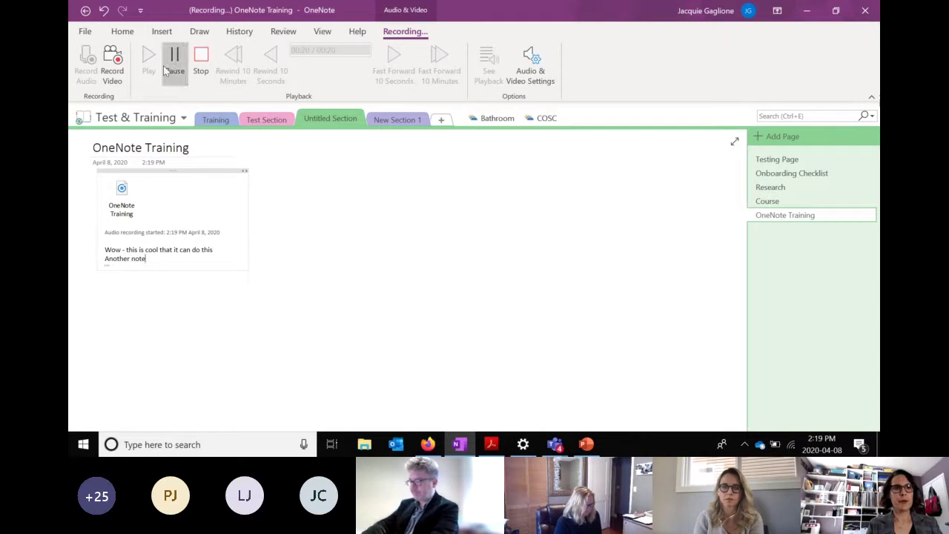
{"action": "left_click", "coordinate": [201, 63]}
{"action": "mouse_move", "coordinate": [134, 254]}
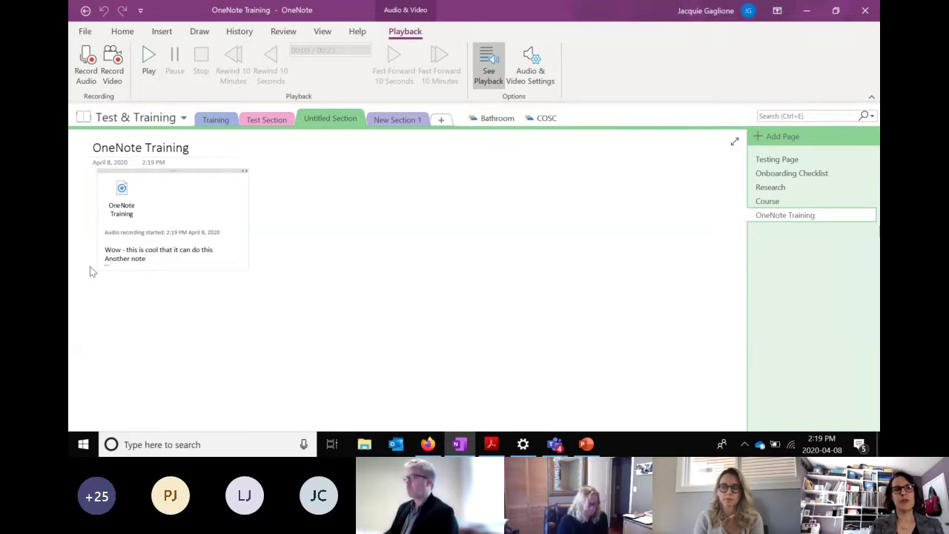
{"action": "mouse_move", "coordinate": [87, 261]}
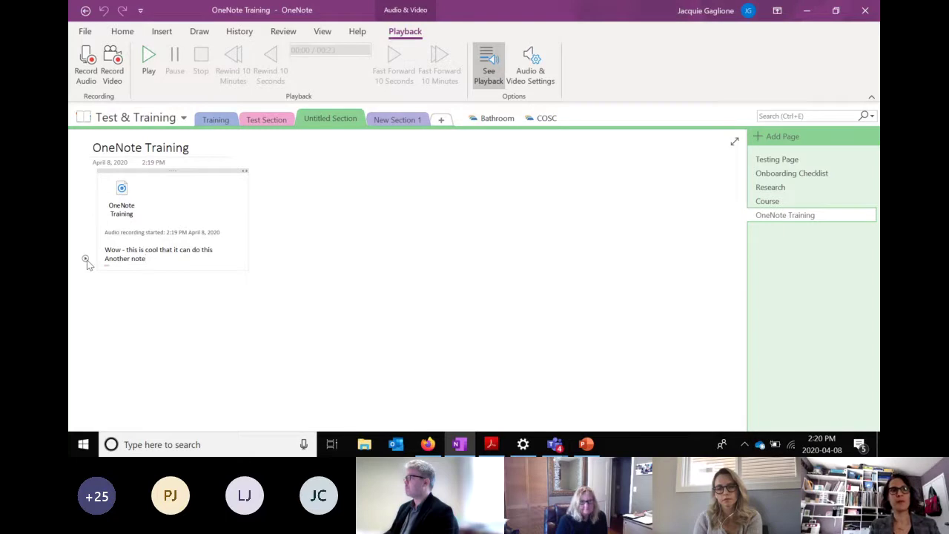
Add another page to the Untitled Section and title it "Cool Features"
{"action": "left_click", "coordinate": [122, 31]}
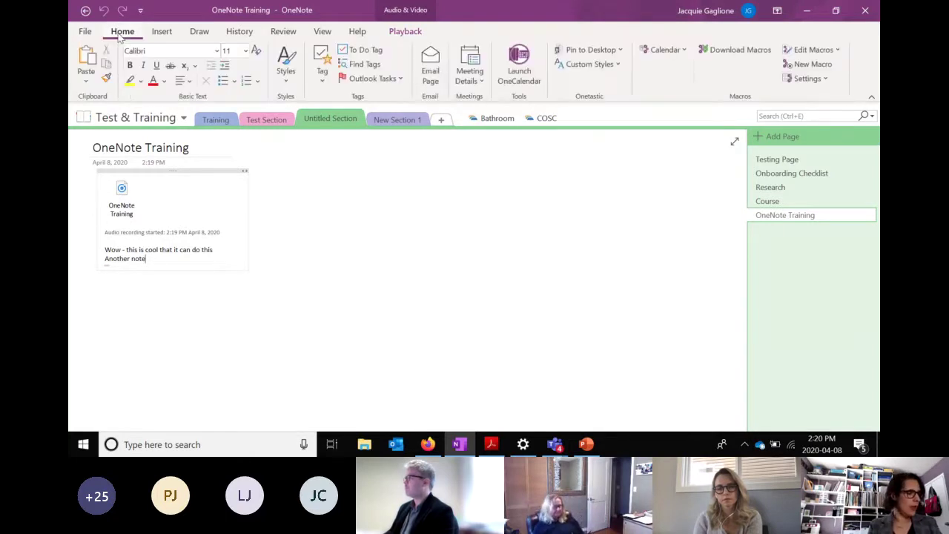
{"action": "left_click", "coordinate": [782, 138]}
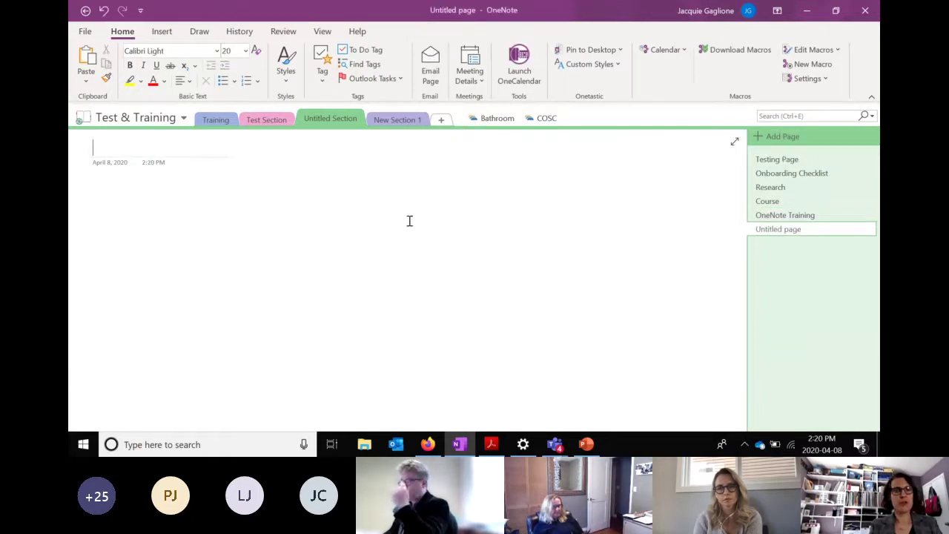
{"action": "type", "text": "Cool Fea"}
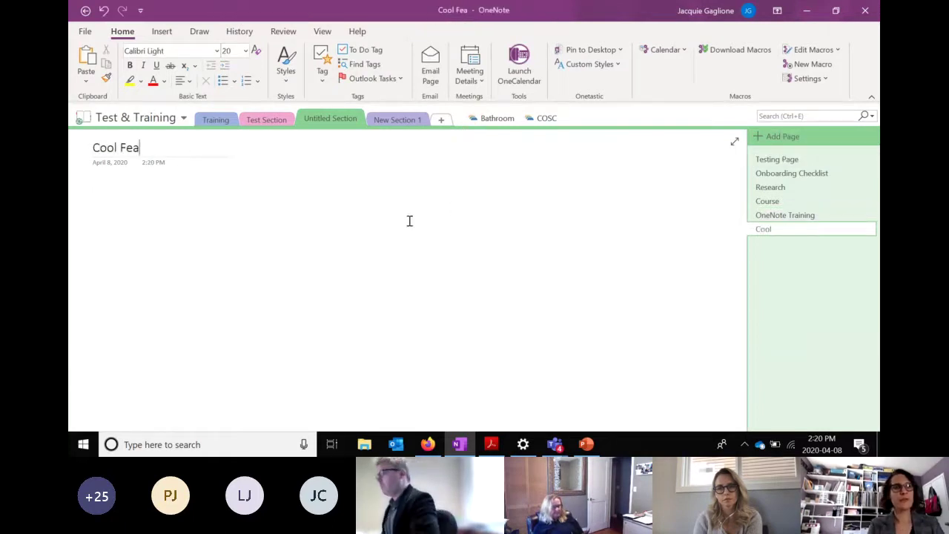
{"action": "type", "text": "tures"}
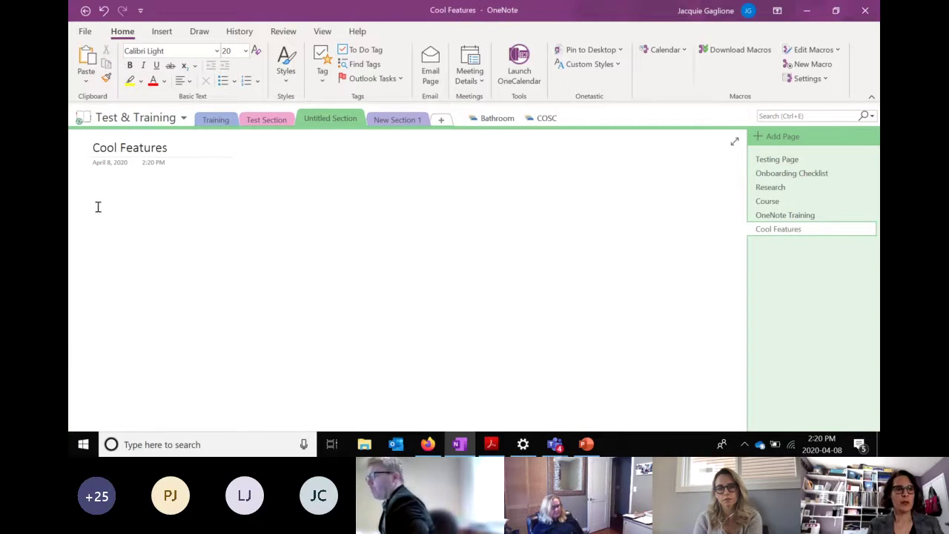
Start a table below the page title with the header cells Column 1, Column 2 and Column 3
{"action": "left_click", "coordinate": [95, 197]}
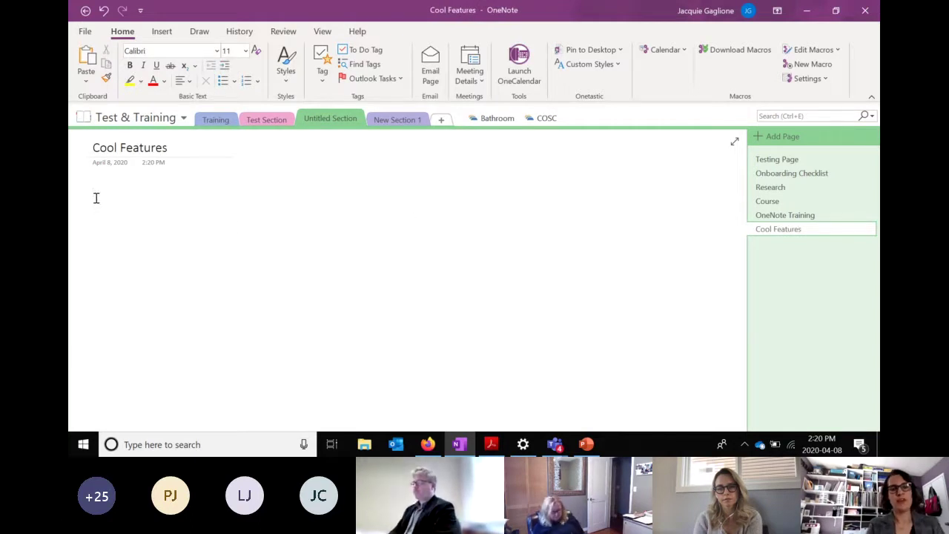
{"action": "type", "text": "Column 1"}
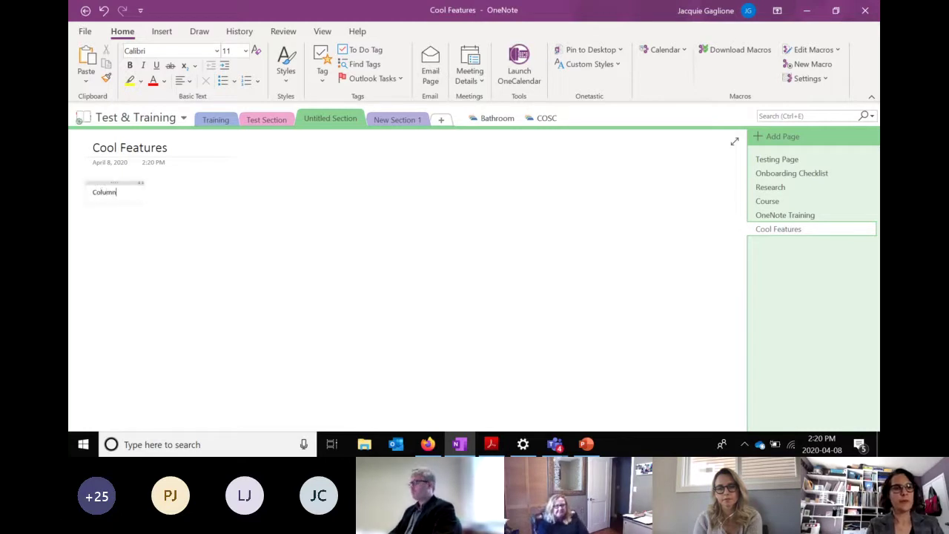
{"action": "key", "text": "Tab"}
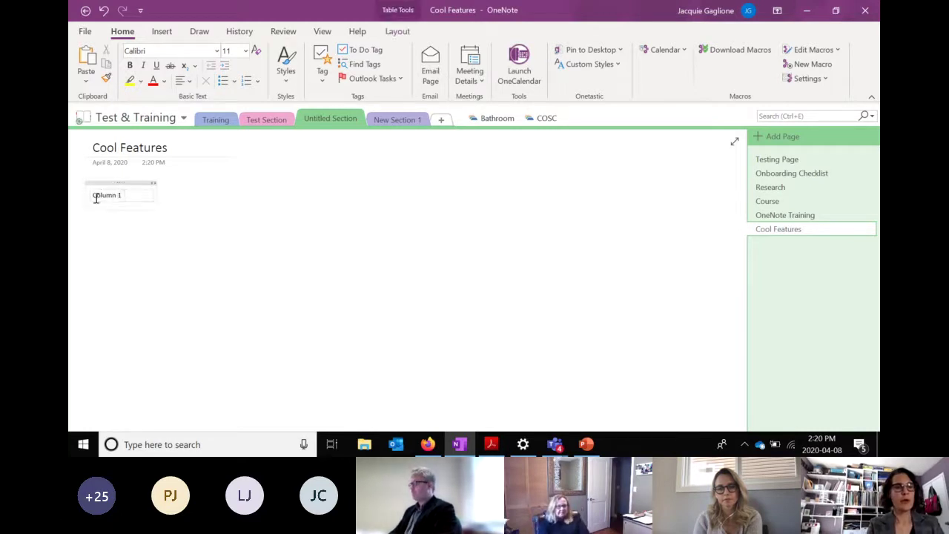
{"action": "type", "text": "Column 2"}
{"action": "key", "text": "Tab"}
{"action": "type", "text": "Column"}
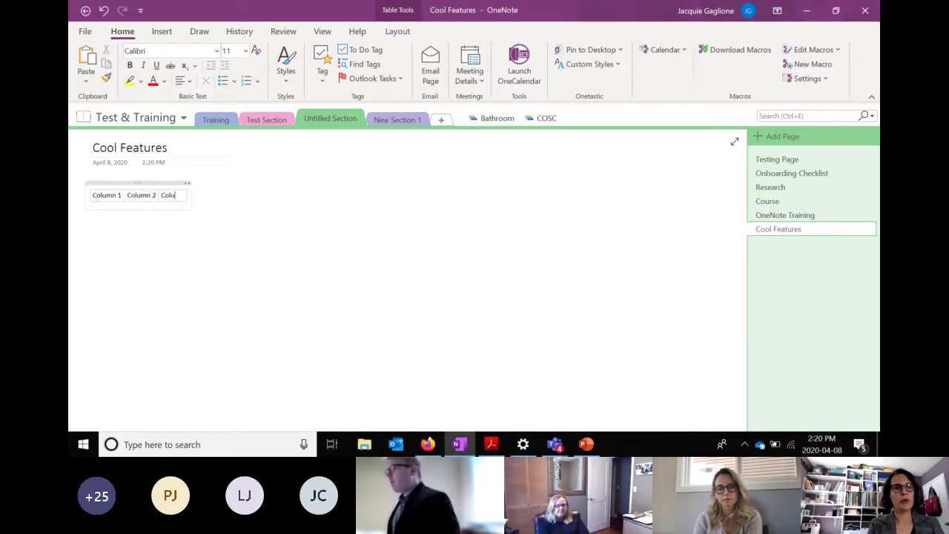
{"action": "type", "text": " 3"}
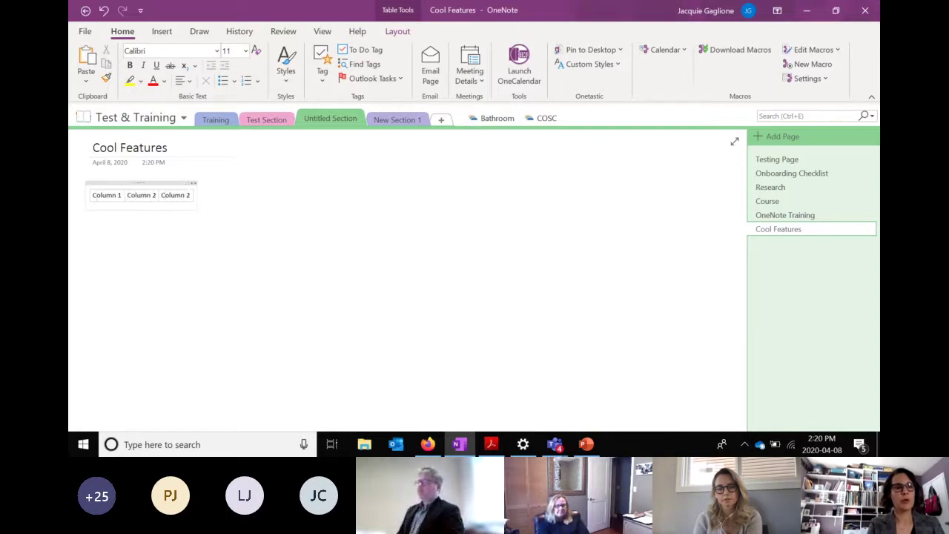
Add a second table row containing Test, Blue and Kitten, followed by an empty third row
{"action": "key", "text": "Return"}
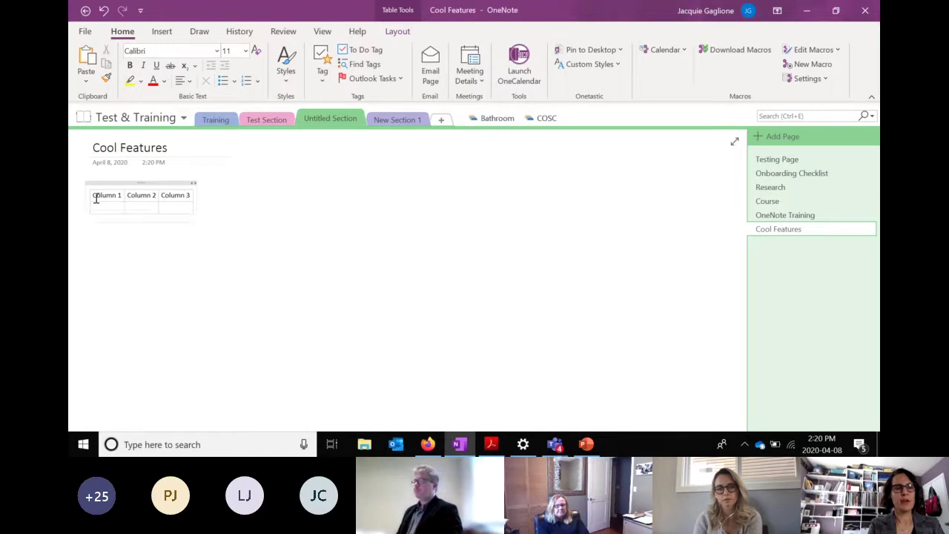
{"action": "type", "text": "test"}
{"action": "type", "text": "Blue"}
{"action": "key", "text": "Tab"}
{"action": "type", "text": "kitten"}
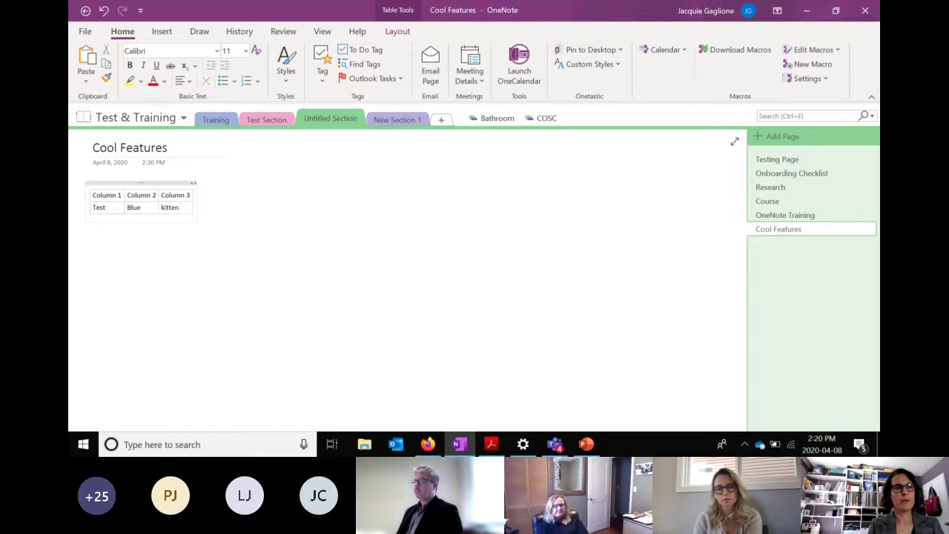
{"action": "key", "text": "Tab"}
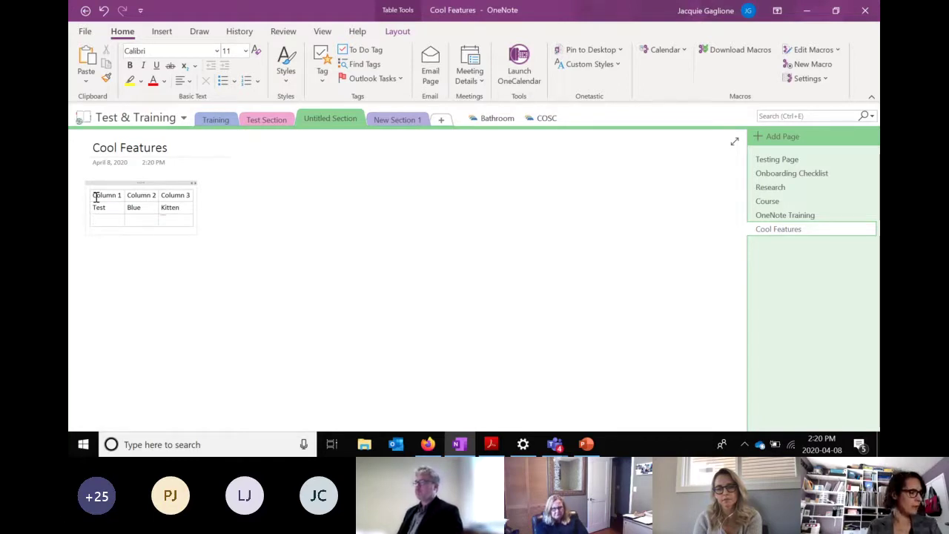
{"action": "left_click", "coordinate": [93, 258]}
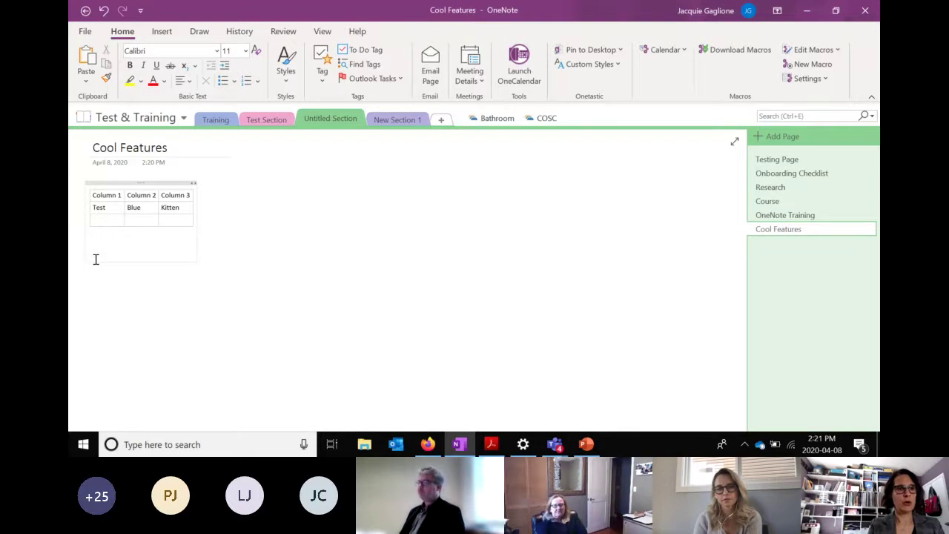
In a new note beside the table, have OneNote calculate 9+9= and, on the next line, 9+(9*9)=
{"action": "left_click", "coordinate": [236, 193]}
{"action": "type", "text": "9+9="}
{"action": "key", "text": "space"}
{"action": "key", "text": "Return"}
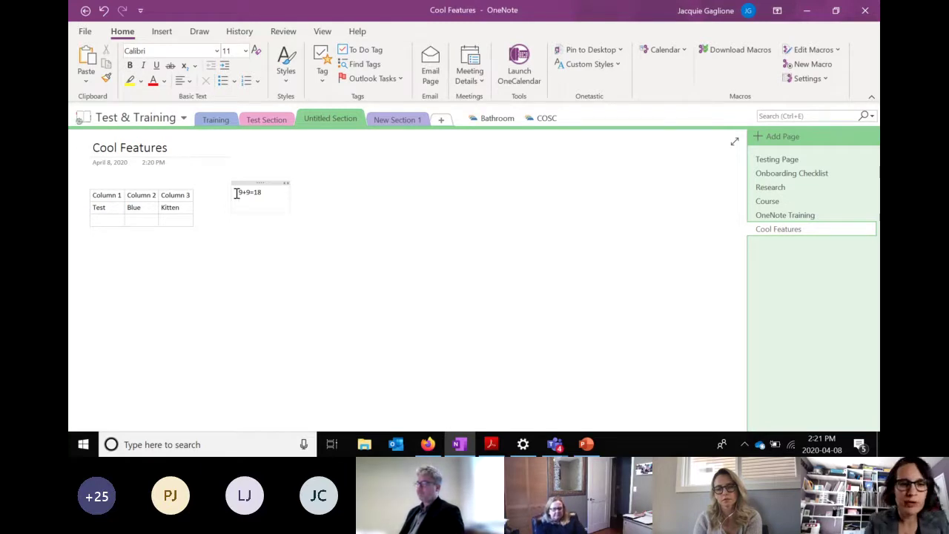
{"action": "type", "text": "9+9"}
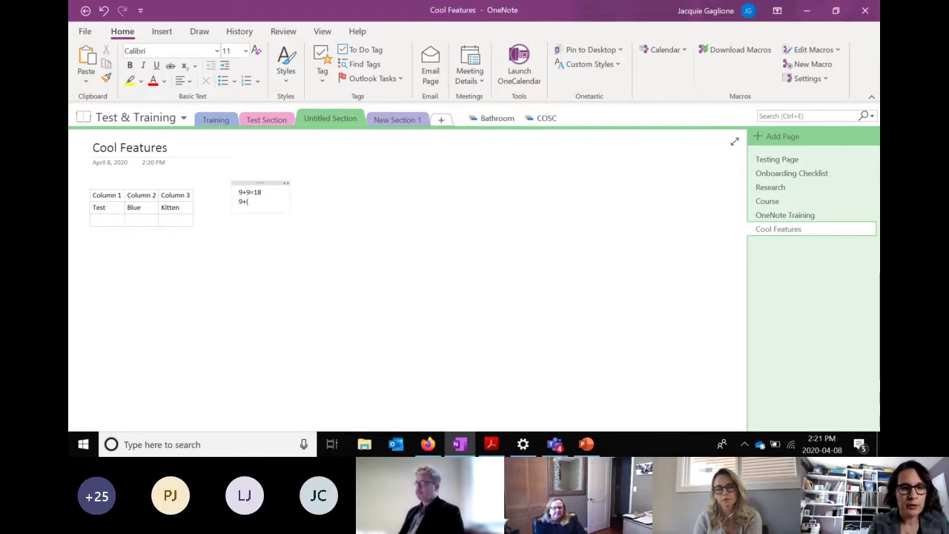
{"action": "type", "text": "x"}
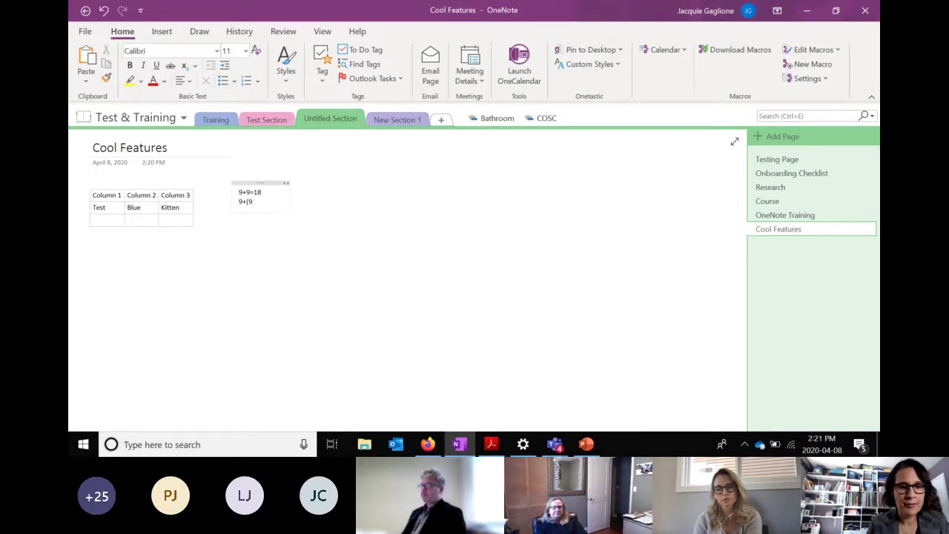
{"action": "type", "text": "9)="}
{"action": "key", "text": "space"}
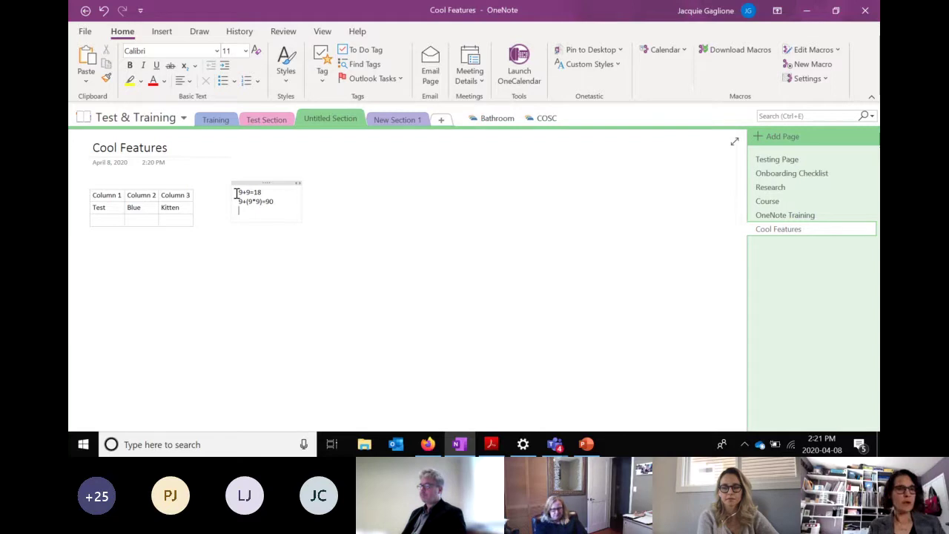
Switch to Firefox and search Google for "kittens" in a new tab
{"action": "left_click", "coordinate": [96, 275]}
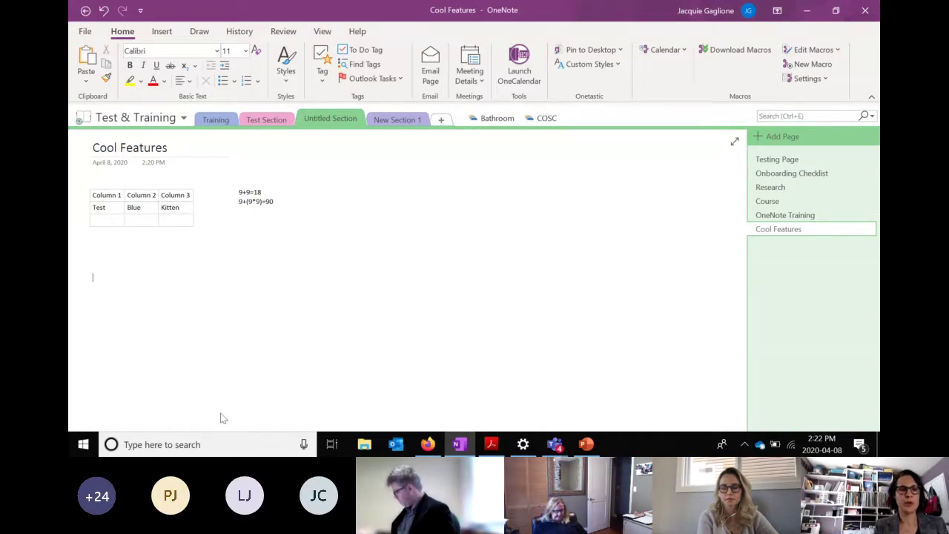
{"action": "left_click", "coordinate": [428, 445]}
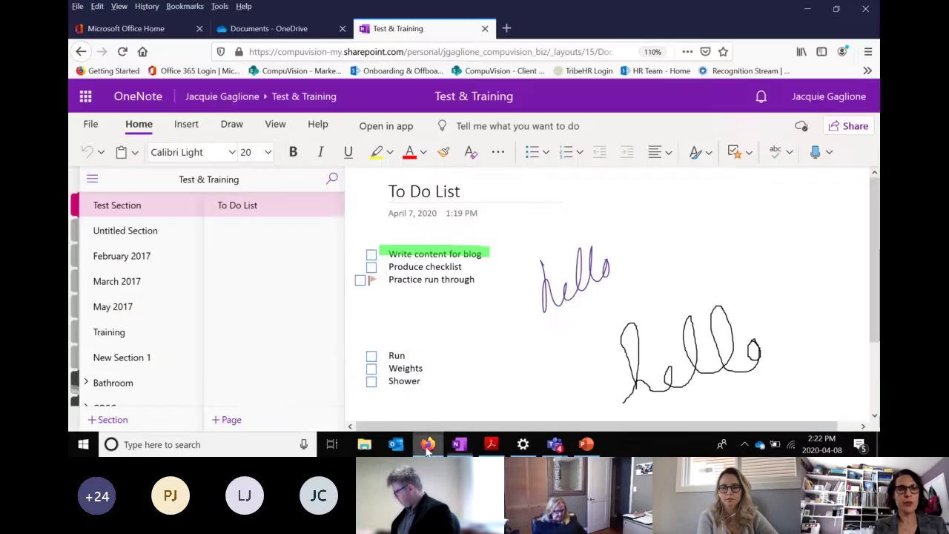
{"action": "left_click", "coordinate": [506, 28]}
{"action": "left_click", "coordinate": [355, 117]}
{"action": "type", "text": "tribehr"}
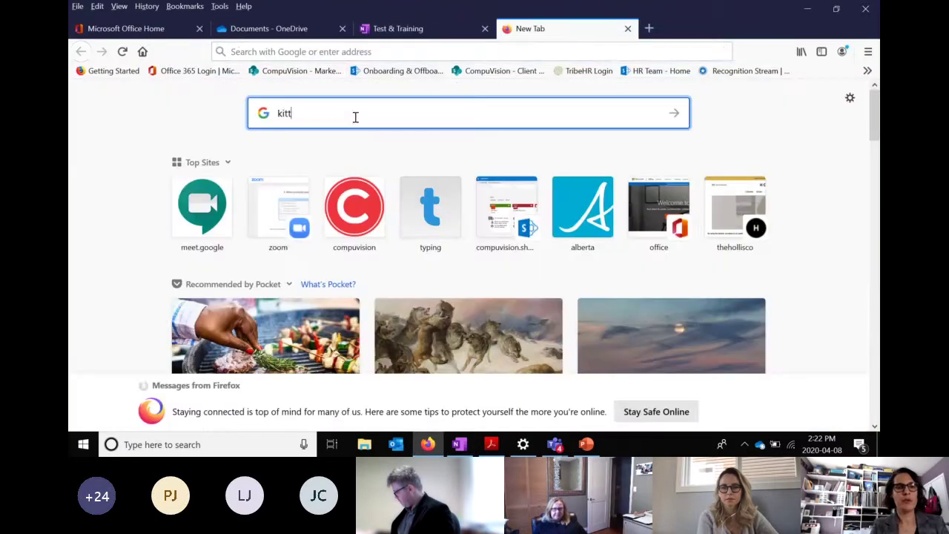
{"action": "key", "text": "Return"}
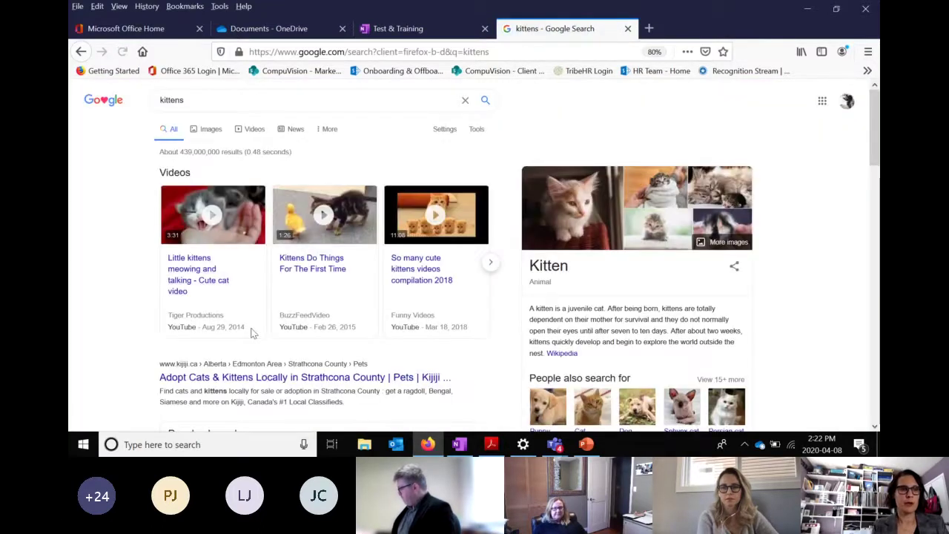
Open the Wikipedia article on kittens from the search results
{"action": "scroll", "coordinate": [252, 334], "scroll_direction": "down", "scroll_amount": 2}
{"action": "scroll", "coordinate": [252, 334], "scroll_direction": "down", "scroll_amount": 8}
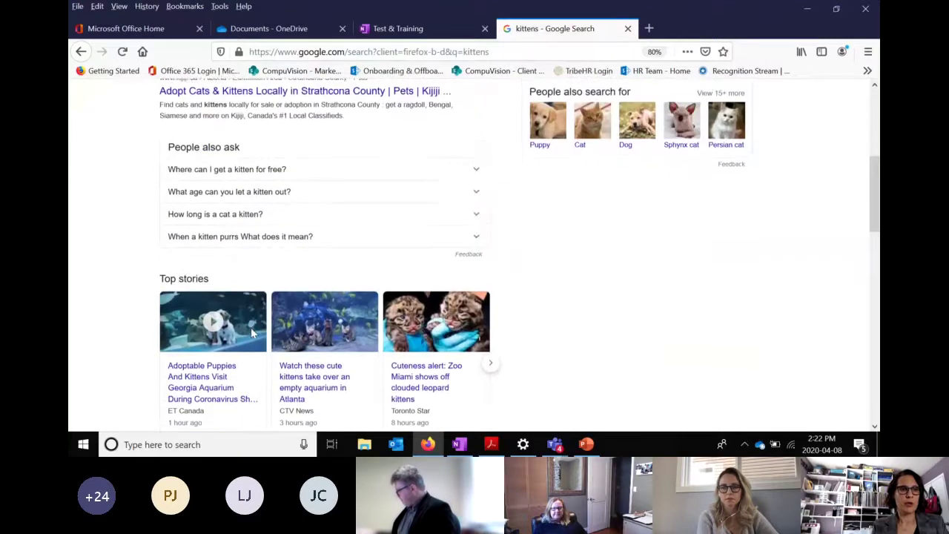
{"action": "scroll", "coordinate": [245, 333], "scroll_direction": "down", "scroll_amount": 1}
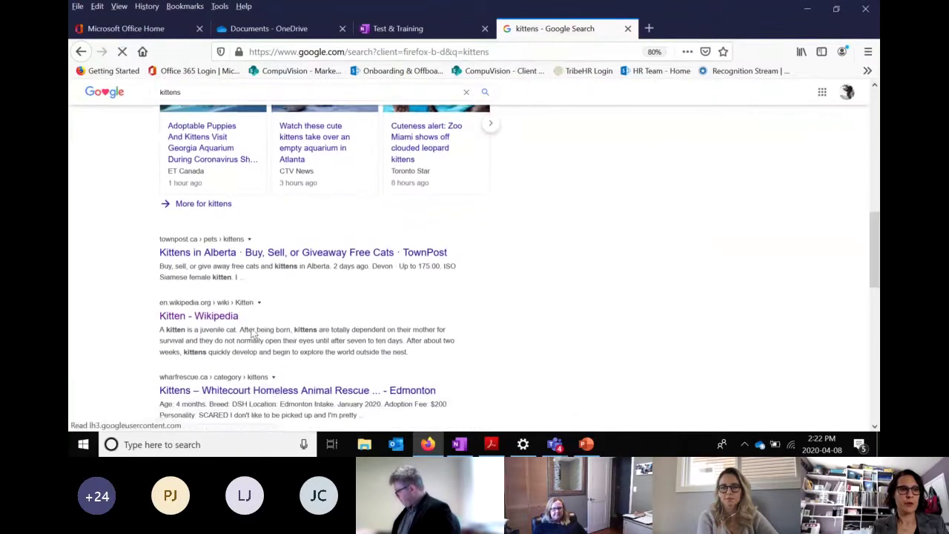
{"action": "left_click", "coordinate": [169, 308]}
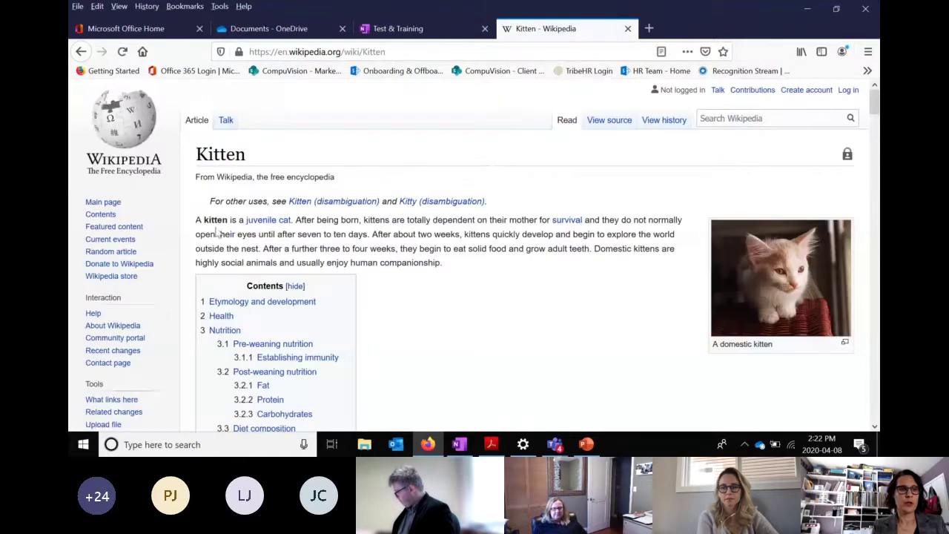
Copy the Kitten article's introductory paragraph and paste it below the table on the Cool Features page in OneNote
{"action": "left_click_drag", "start_coordinate": [205, 221], "coordinate": [447, 266]}
{"action": "key", "text": "ctrl+c"}
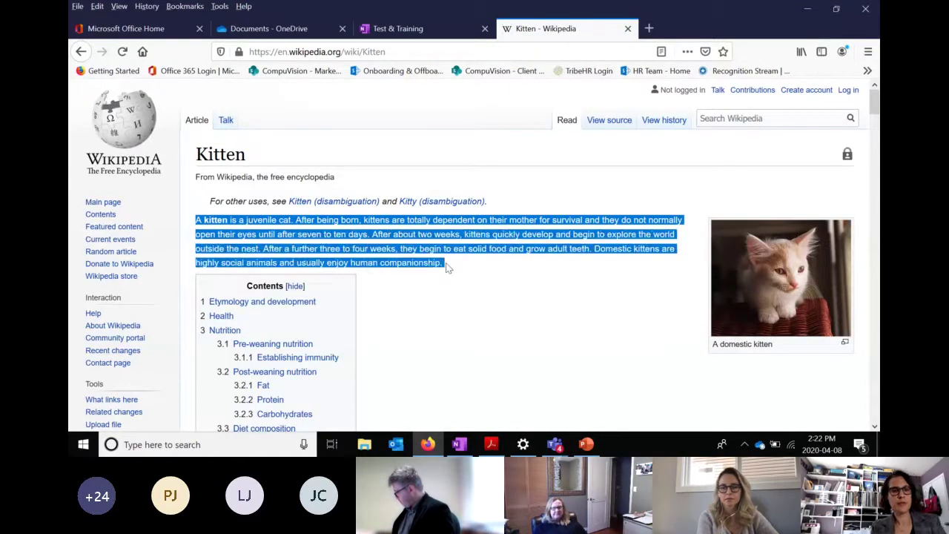
{"action": "left_click", "coordinate": [460, 444]}
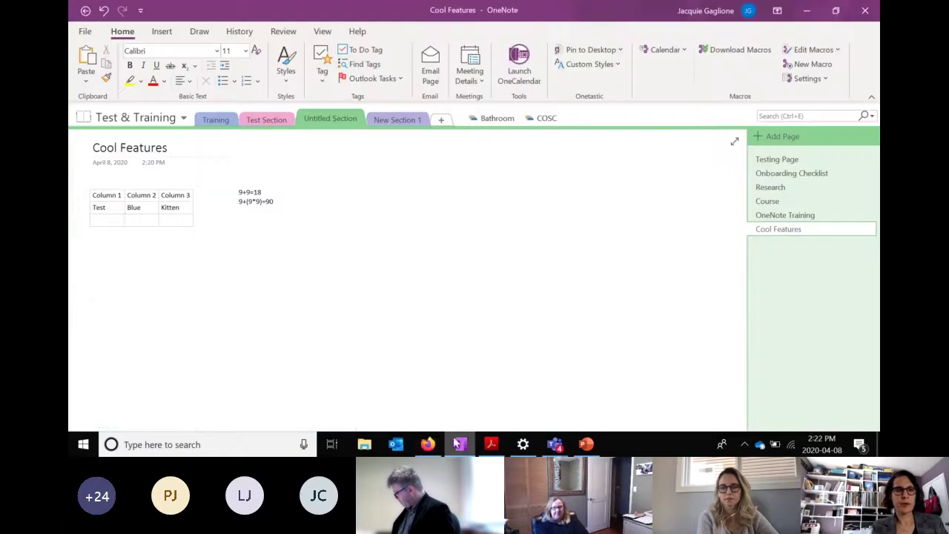
{"action": "left_click", "coordinate": [192, 319]}
{"action": "key", "text": "ctrl+v"}
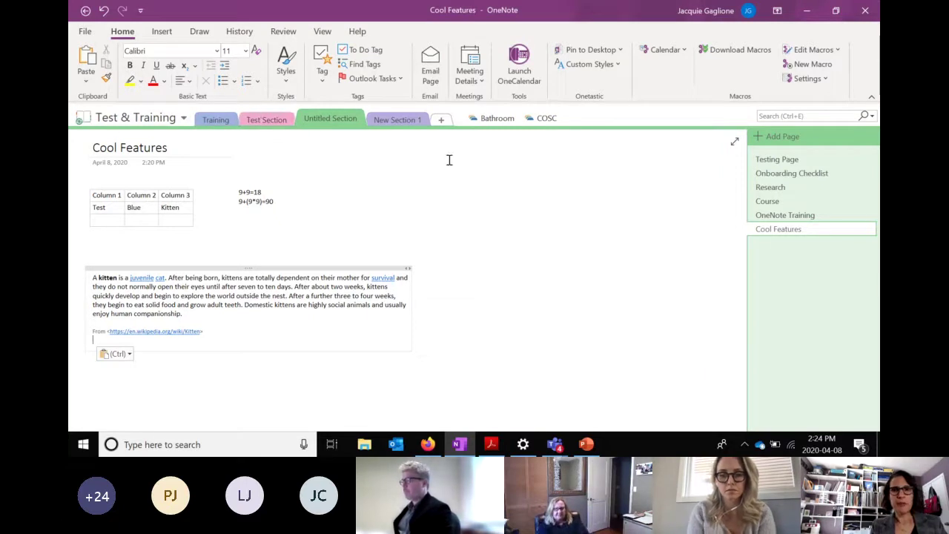
Retitle the Onboarding Checklist page with the employee's name and check off Welcome Basket, New Hire Email and Add to Celebration Calendar
{"action": "left_click", "coordinate": [826, 173]}
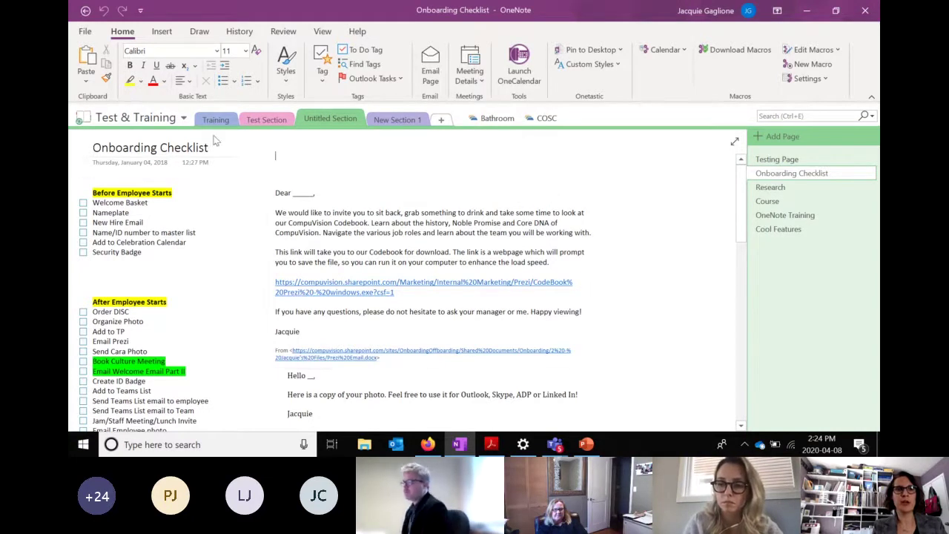
{"action": "left_click_drag", "start_coordinate": [216, 147], "coordinate": [71, 152]}
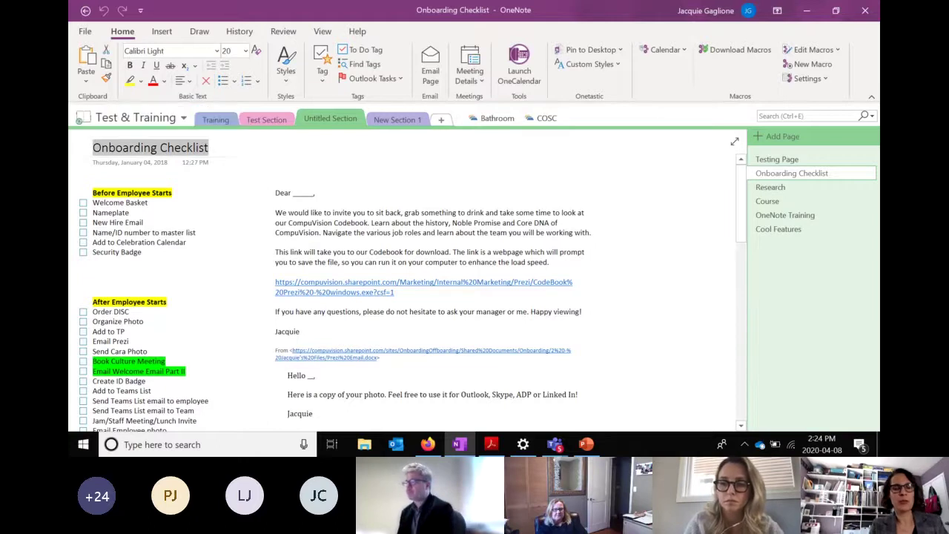
{"action": "type", "text": "Jane Doe"}
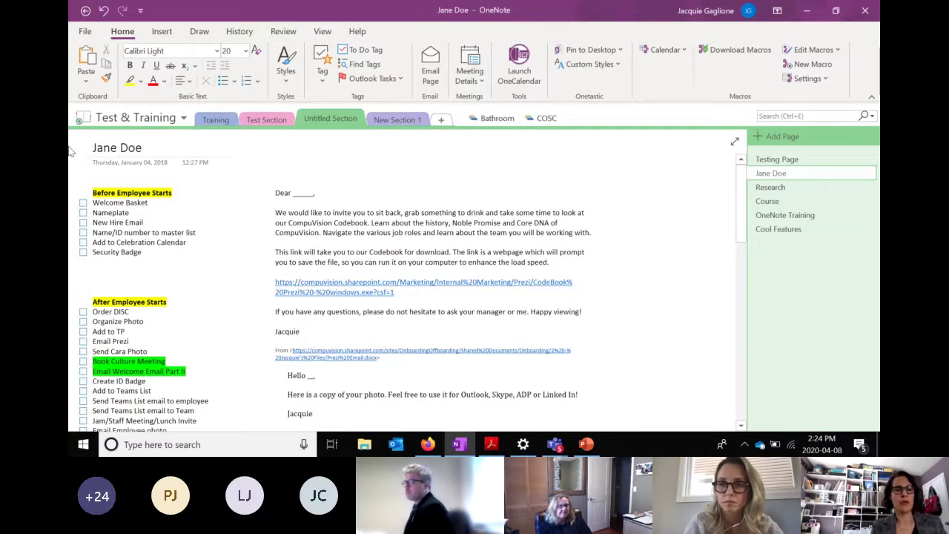
{"action": "left_click", "coordinate": [83, 203]}
{"action": "left_click", "coordinate": [83, 222]}
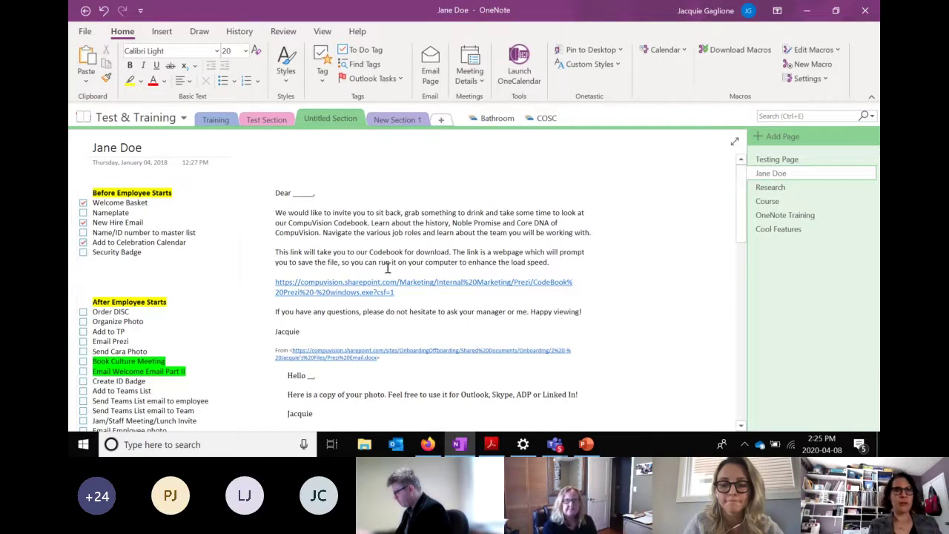
Reorder the notebook by moving the Course page above Research and Untitled Section ahead of Test Section
{"action": "mouse_move", "coordinate": [788, 204]}
{"action": "left_mouse_down"}
{"action": "mouse_move", "coordinate": [782, 176]}
{"action": "mouse_move", "coordinate": [477, 153]}
{"action": "mouse_move", "coordinate": [316, 97]}
{"action": "mouse_move", "coordinate": [279, 114]}
{"action": "mouse_move", "coordinate": [307, 122]}
{"action": "left_mouse_up"}
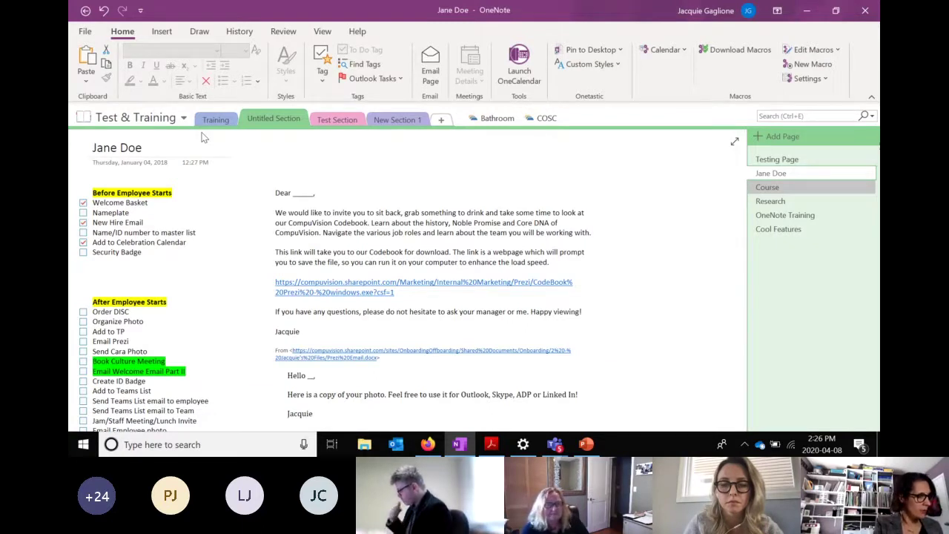
Insert the accountability_v02 picture on Test Section's To Do List page and move it beside the handwritten hello drawings
{"action": "left_click", "coordinate": [165, 34]}
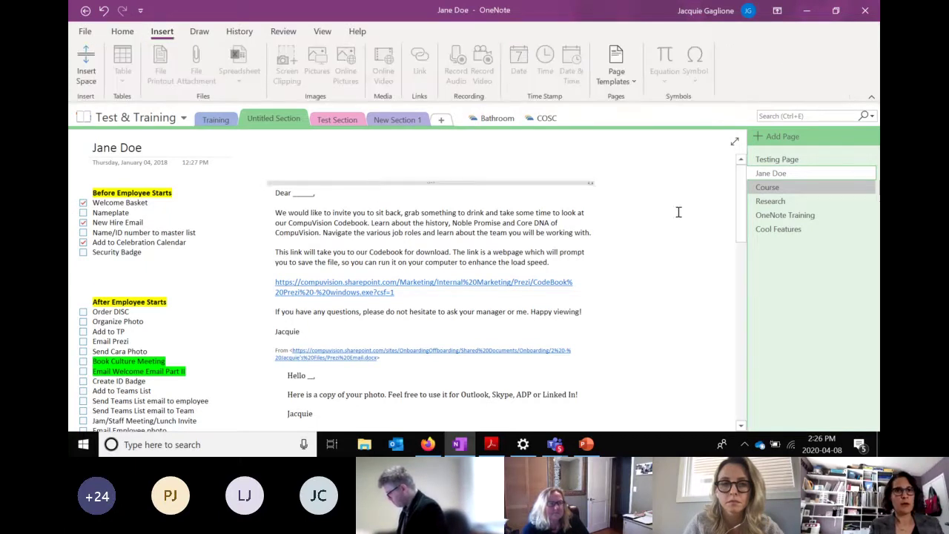
{"action": "left_click", "coordinate": [343, 120]}
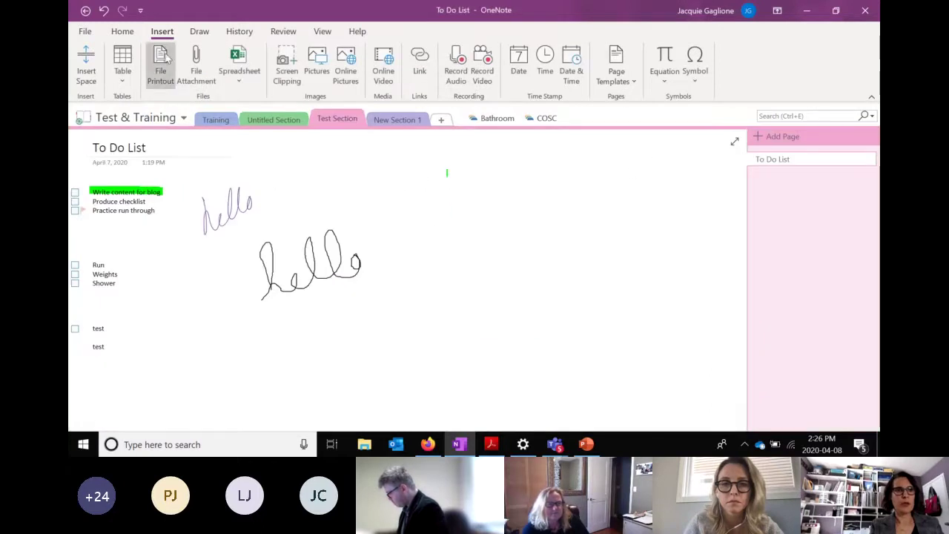
{"action": "left_click", "coordinate": [321, 77]}
{"action": "left_click", "coordinate": [422, 112]}
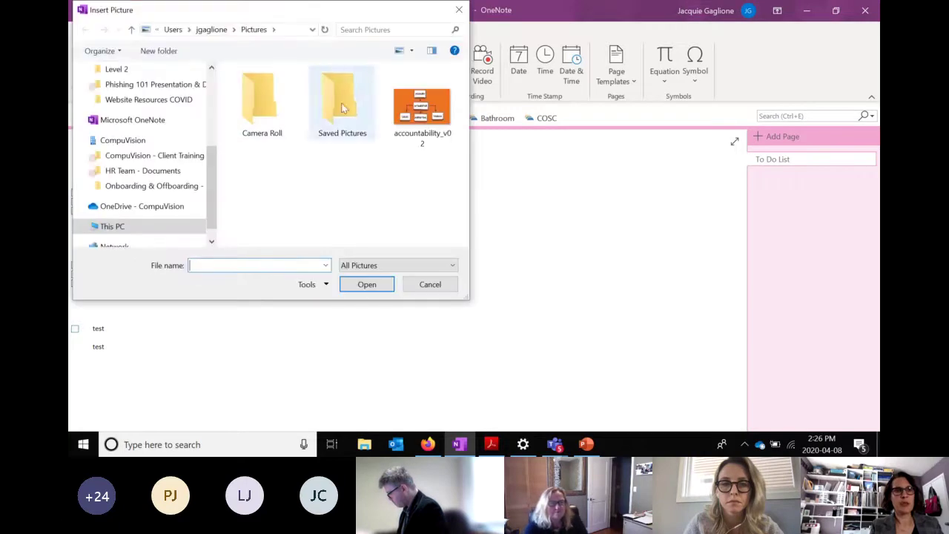
{"action": "left_click", "coordinate": [366, 285]}
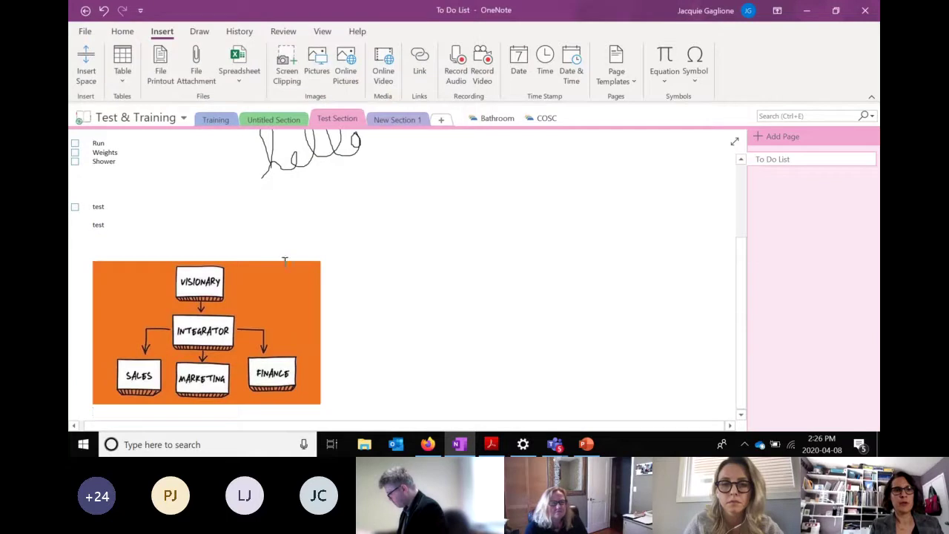
{"action": "left_click", "coordinate": [252, 265]}
{"action": "left_click_drag", "start_coordinate": [309, 221], "coordinate": [568, 149]}
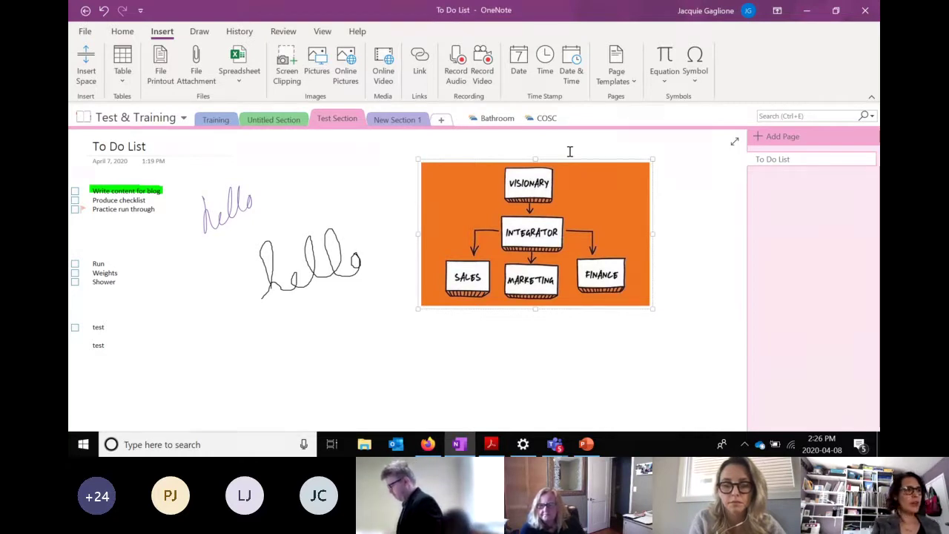
Start a new note with the text "One" in the empty space below the handwritten hello drawings
{"action": "left_click", "coordinate": [312, 361]}
{"action": "type", "text": "One"}
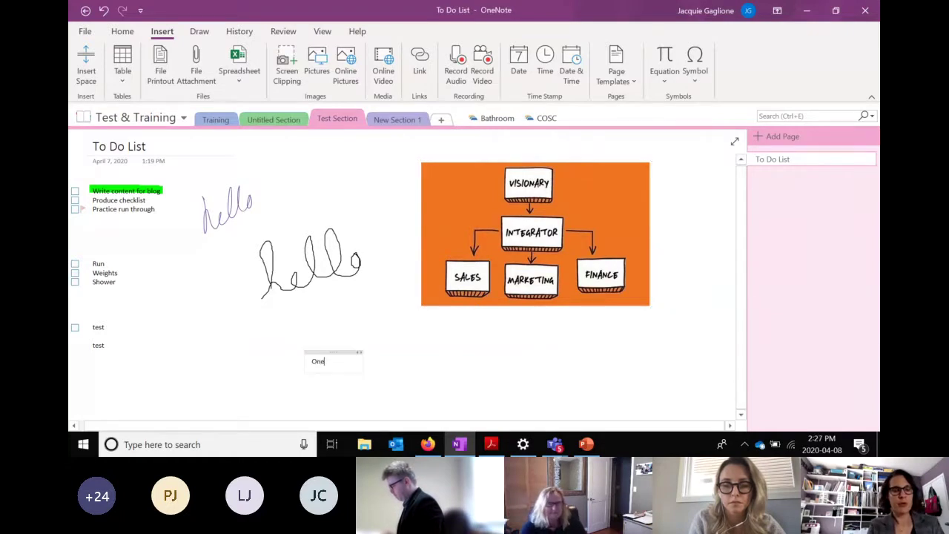